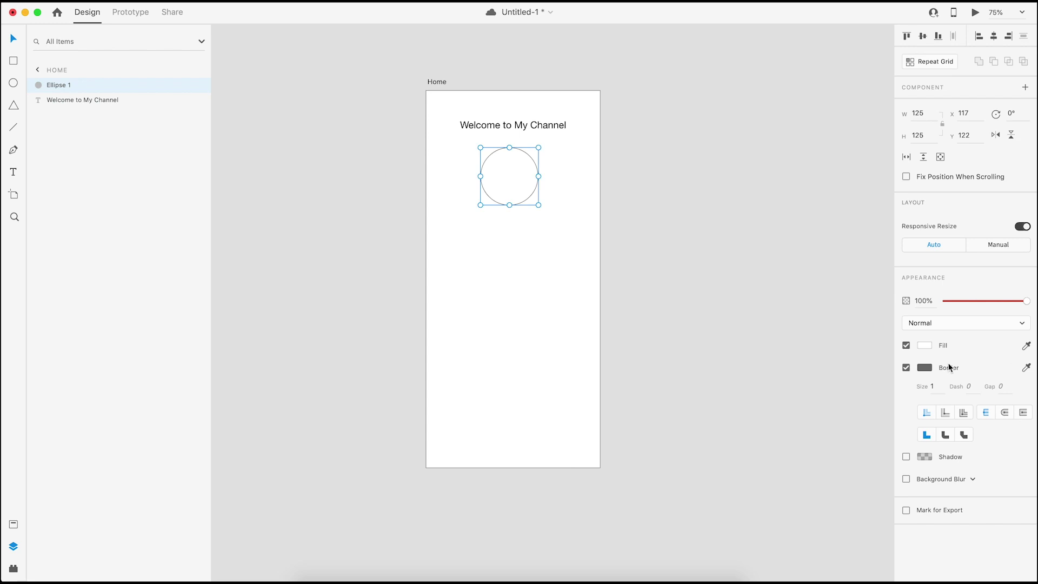
# Fill the circle below the heading with bright green #2AFF19 and remove its border
pyautogui.click(883, 349)
pyautogui.click(860, 300)
pyautogui.moveTo(863, 290); pyautogui.dragTo(868, 285)
pyautogui.click(712, 199)
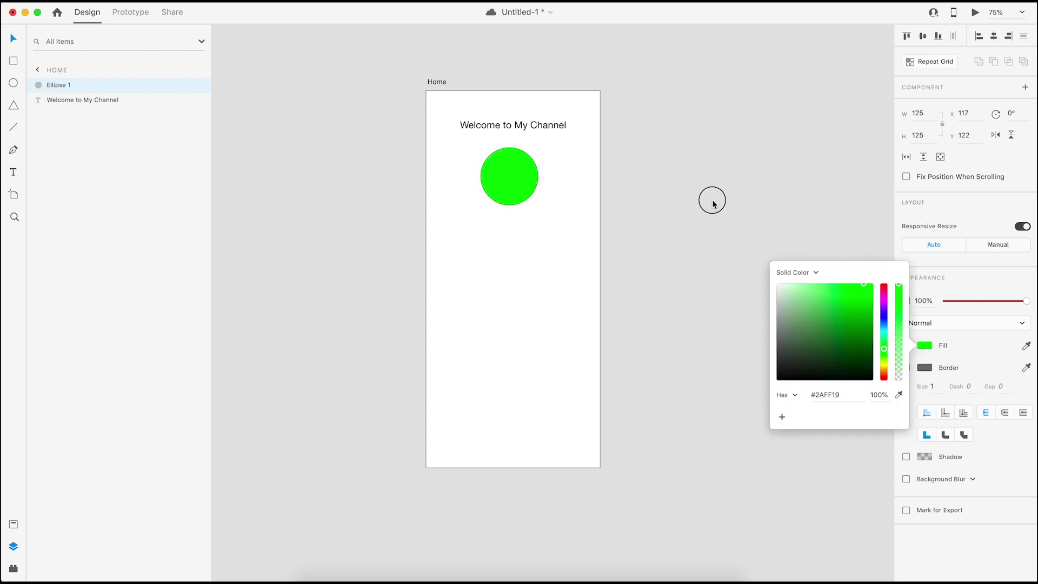
pyautogui.click(517, 184)
pyautogui.click(905, 368)
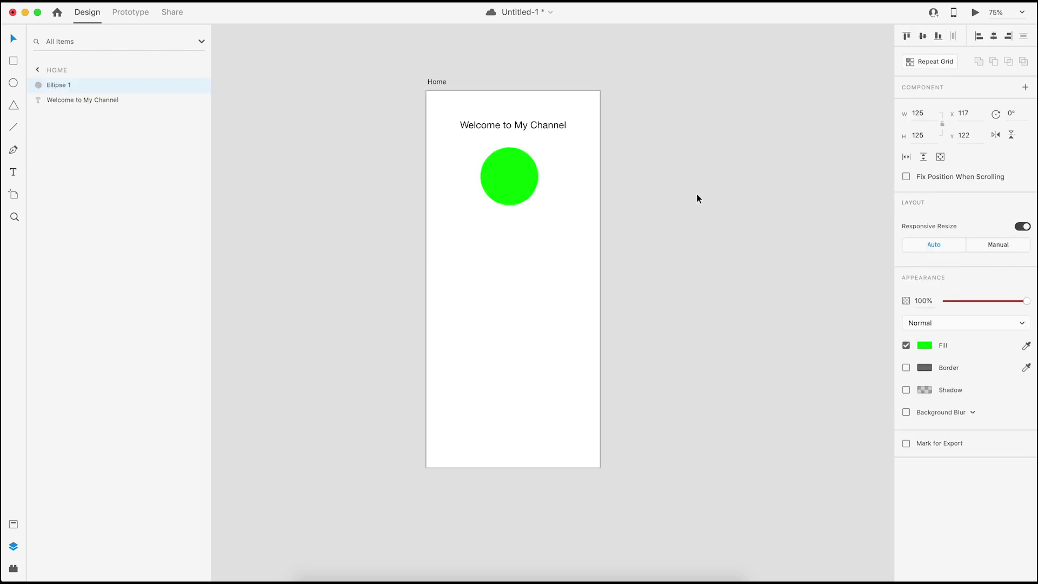
pyautogui.click(696, 194)
# Add a two-line text below the circle giving the presenter's name and ending "and You are watching Danix Creation"
pyautogui.scroll(-1, 696, 194)
pyautogui.click(12, 171)
pyautogui.click(445, 238)
pyautogui.write('My nam')
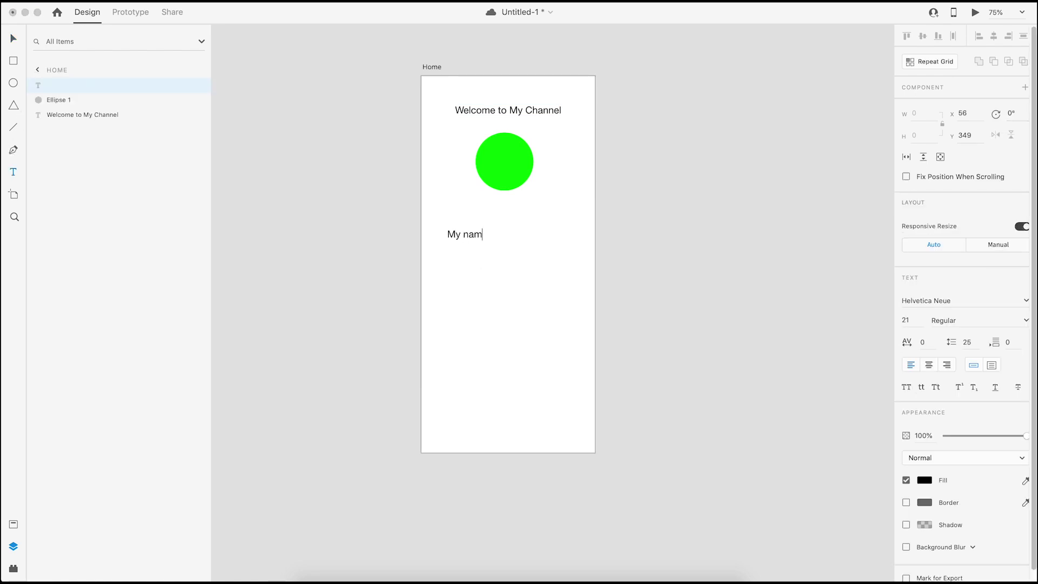
pyautogui.write('e is Danish and Yi')
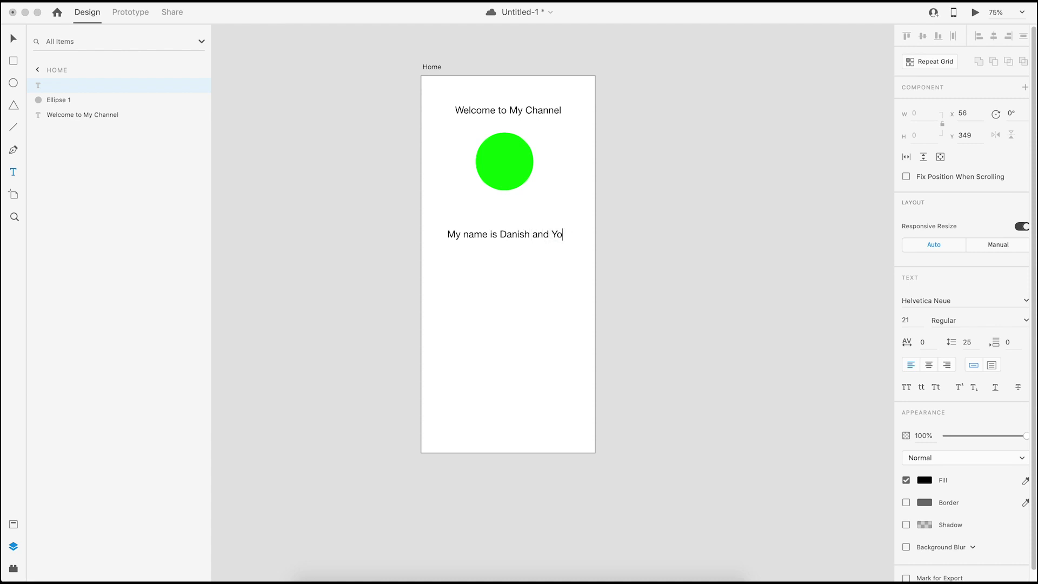
pyautogui.write('u ware w')
pyautogui.press('BackSpace')
pyautogui.press('BackSpace')
pyautogui.press('BackSpace')
pyautogui.press('BackSpace')
pyautogui.press('BackSpace')
pyautogui.press('BackSpace')
pyautogui.write('are watching Danix ')
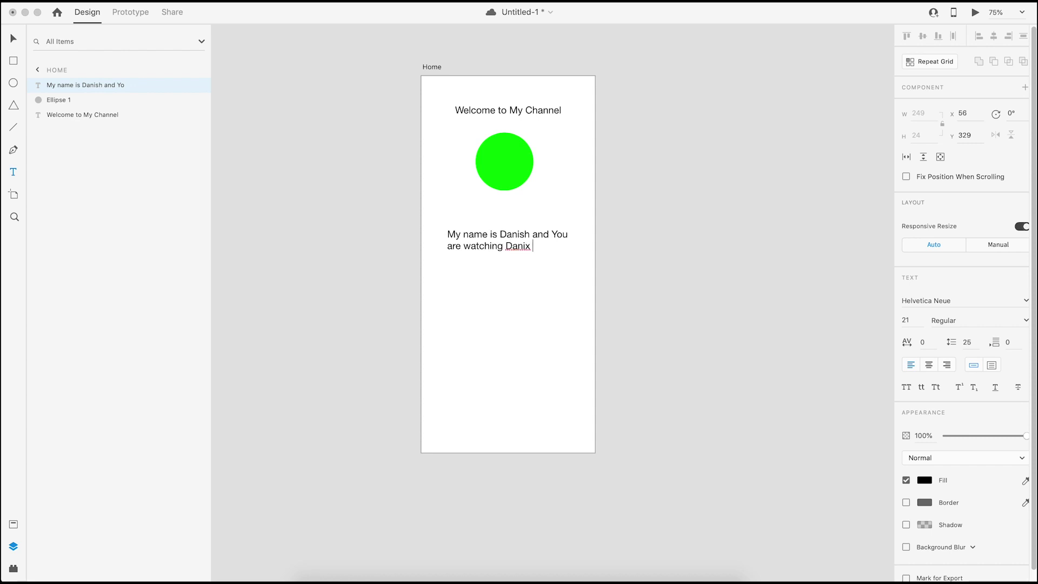
pyautogui.write('Creation')
# Center-align the new introduction text and move it up closer beneath the green circle
pyautogui.press('super+a')
pyautogui.click(929, 366)
pyautogui.click(12, 40)
pyautogui.moveTo(519, 232); pyautogui.dragTo(512, 211)
pyautogui.click(695, 238)
pyautogui.scroll(1, 691, 241)
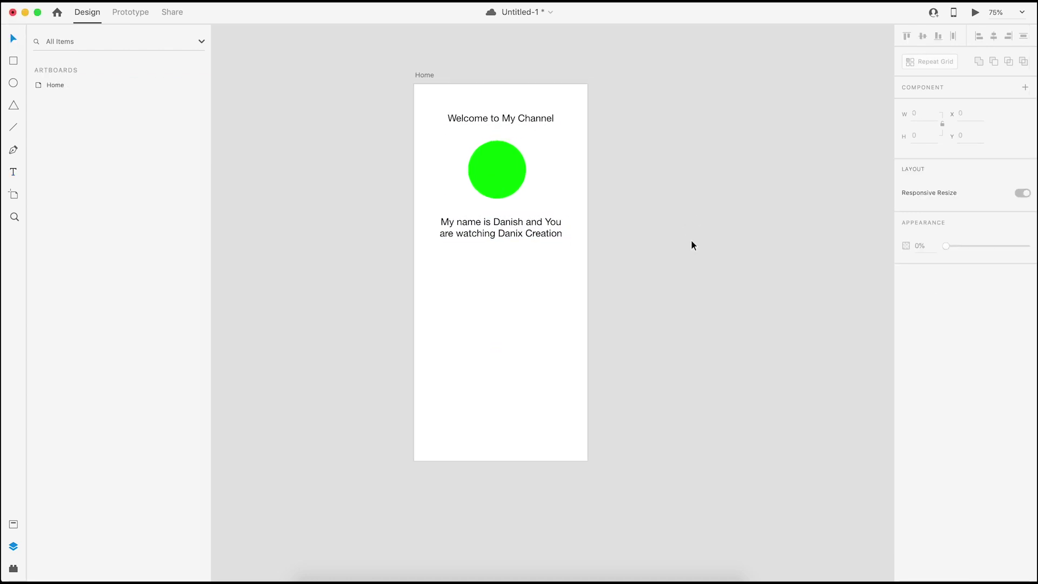
pyautogui.click(518, 115)
pyautogui.click(513, 171)
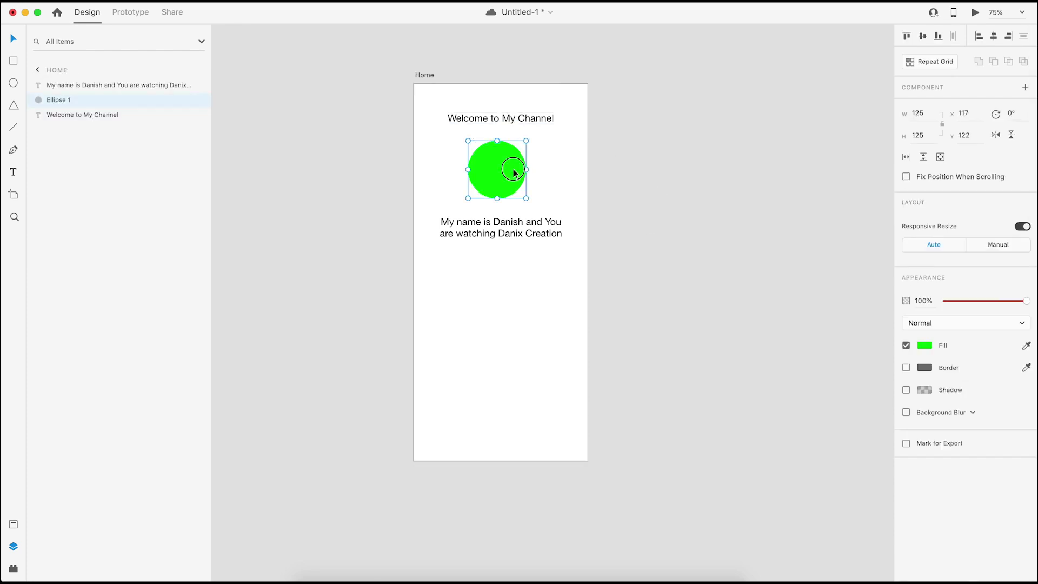
pyautogui.moveTo(501, 171); pyautogui.dragTo(630, 175)
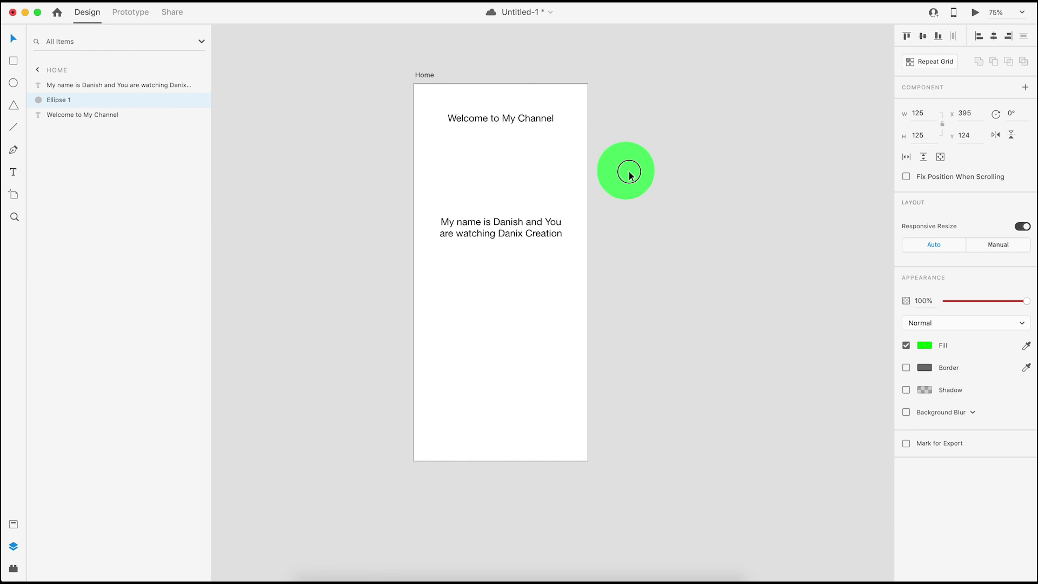
pyautogui.moveTo(528, 222); pyautogui.dragTo(436, 221)
pyautogui.press('super+z')
pyautogui.press('super+z')
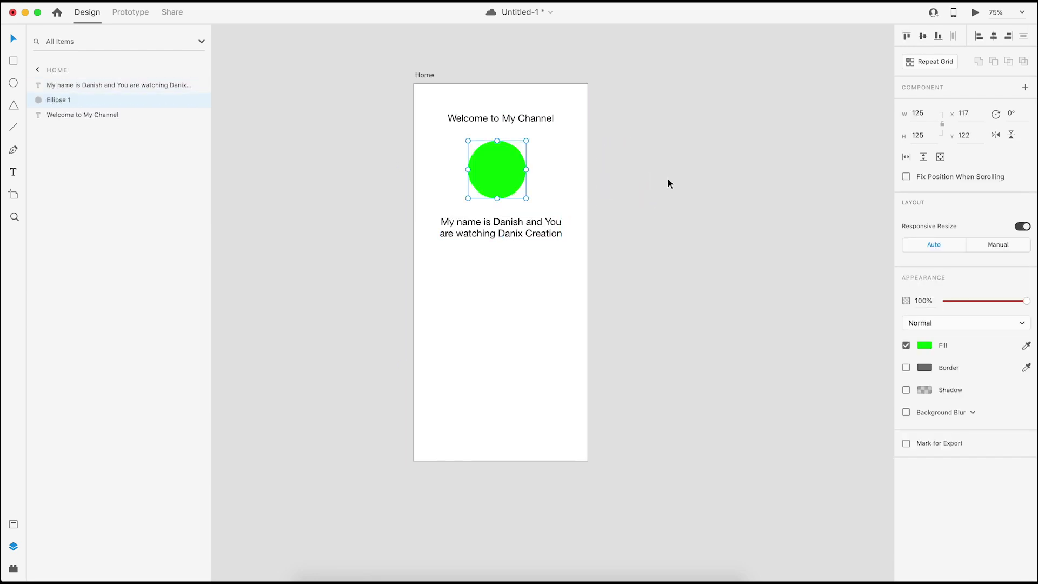
# Duplicate the Home artboard and place the copy beside the original on its right
pyautogui.press('Escape')
pyautogui.scroll(-3, 670, 181)
pyautogui.hscroll(-5, 740, 185)
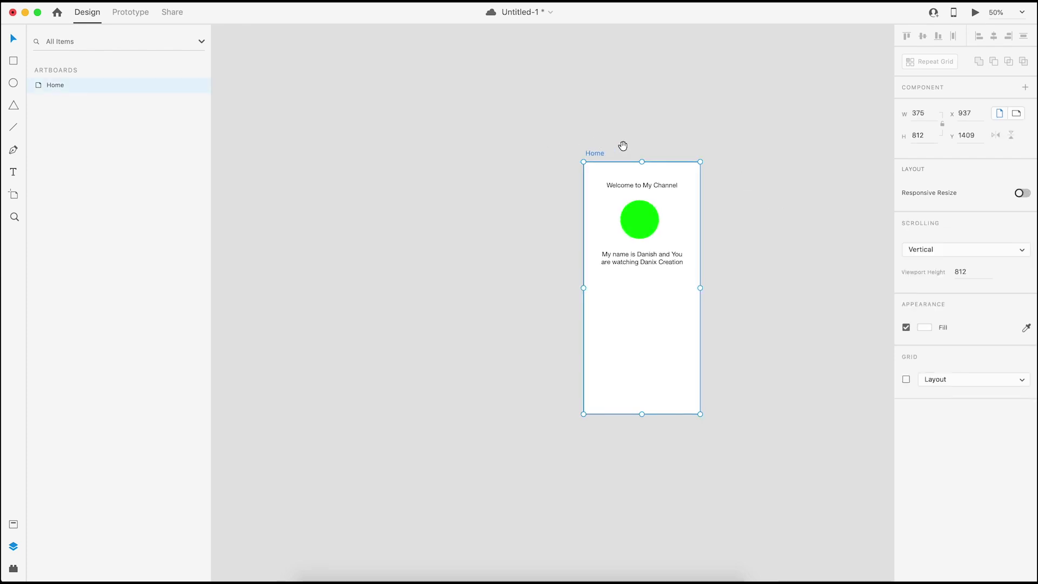
pyautogui.hscroll(5, 623, 146)
pyautogui.scroll(-1, 622, 146)
pyautogui.moveTo(437, 116); pyautogui.dragTo(618, 117)
# Move the "Welcome to My Channel" heading on the Home artboard up to Y -18 and make it fully transparent
pyautogui.click(492, 146)
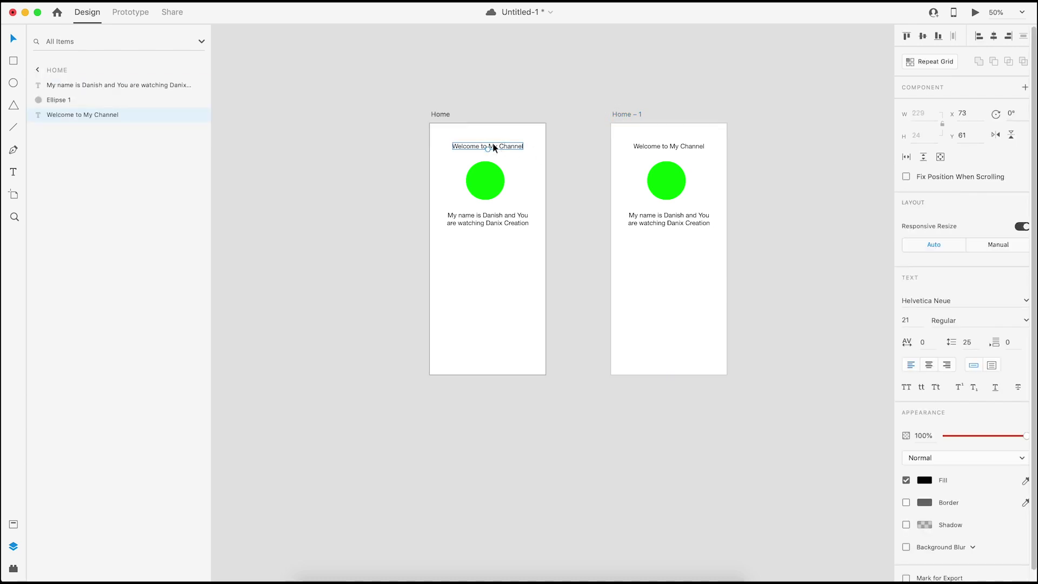
pyautogui.hotkey('shift', 'Up')
pyautogui.hotkey('shift', 'Up')
pyautogui.hotkey('shift', 'Up')
pyautogui.hotkey('shift', 'Up')
pyautogui.hotkey('shift', 'Up')
pyautogui.hotkey('shift', 'Up')
pyautogui.hotkey('shift', 'Up')
pyautogui.hotkey('shift', 'Up')
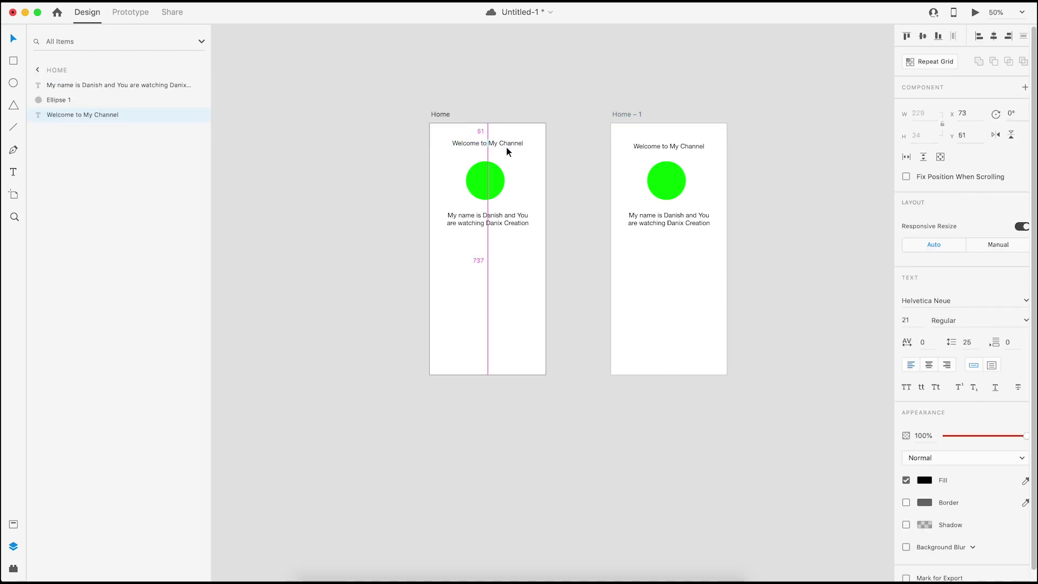
pyautogui.press('Down')
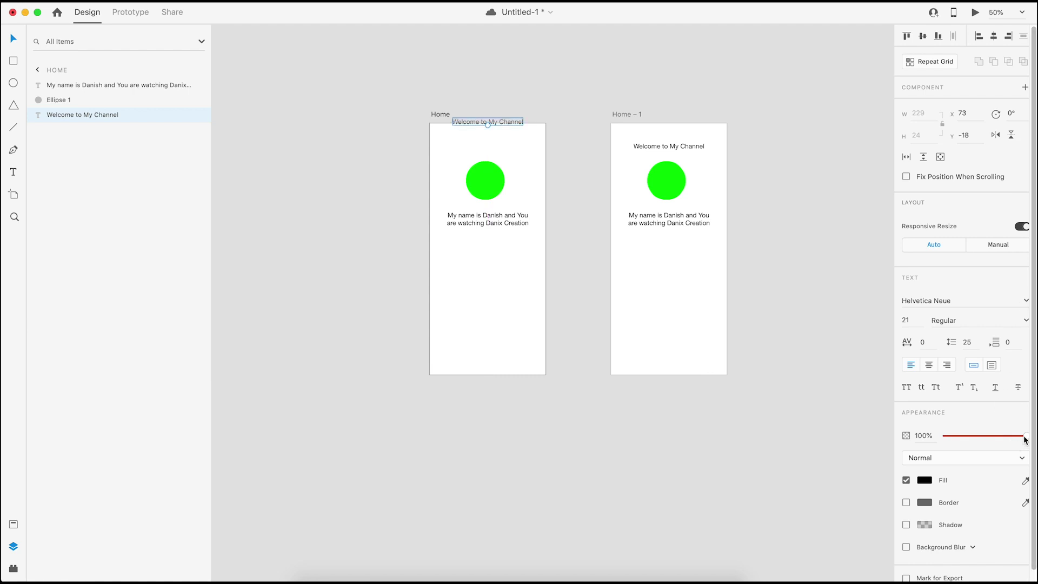
# Move the green circle on the Home artboard right to X 367 and make it fully transparent
pyautogui.click(493, 180)
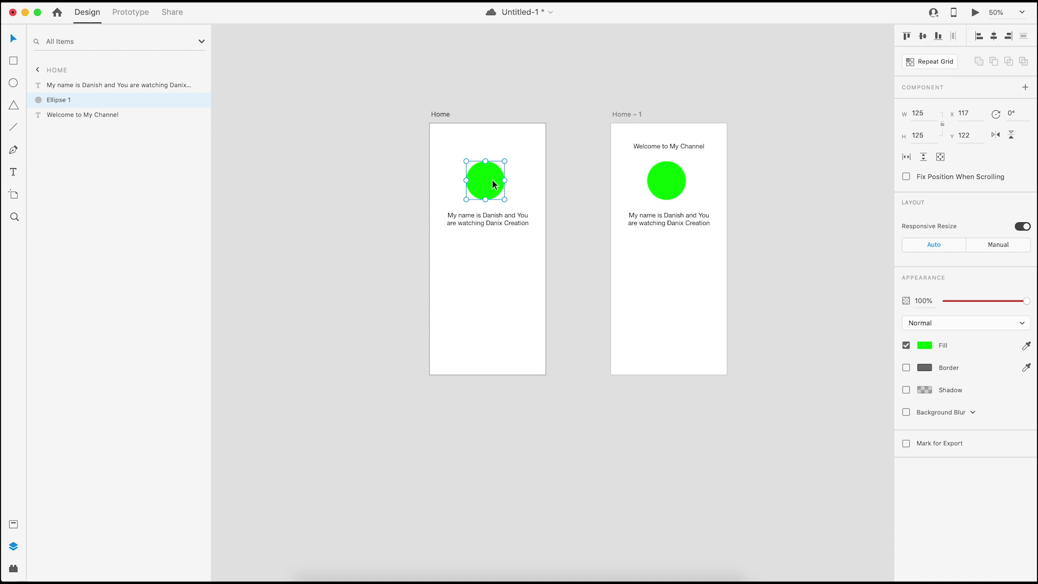
pyautogui.hotkey('shift', 'Right')
pyautogui.hotkey('shift', 'Right')
pyautogui.hotkey('shift', 'Right')
pyautogui.hotkey('shift', 'Right')
pyautogui.hotkey('shift', 'Right')
pyautogui.hotkey('shift', 'Right')
pyautogui.hotkey('shift', 'Right')
pyautogui.hotkey('shift', 'Right')
pyautogui.hotkey('shift', 'Right')
pyautogui.hotkey('shift', 'Right')
pyautogui.hotkey('shift', 'Right')
pyautogui.hotkey('shift', 'Right')
pyautogui.hotkey('shift', 'Right')
pyautogui.hotkey('shift', 'Right')
pyautogui.hotkey('shift', 'Right')
pyautogui.hotkey('shift', 'Right')
pyautogui.hotkey('shift', 'Right')
pyautogui.hotkey('shift', 'Right')
pyautogui.hotkey('shift', 'Right')
pyautogui.hotkey('shift', 'Right')
pyautogui.hotkey('shift', 'Right')
pyautogui.hotkey('shift', 'Right')
pyautogui.hotkey('shift', 'Right')
pyautogui.hotkey('shift', 'Right')
pyautogui.hotkey('shift', 'Right')
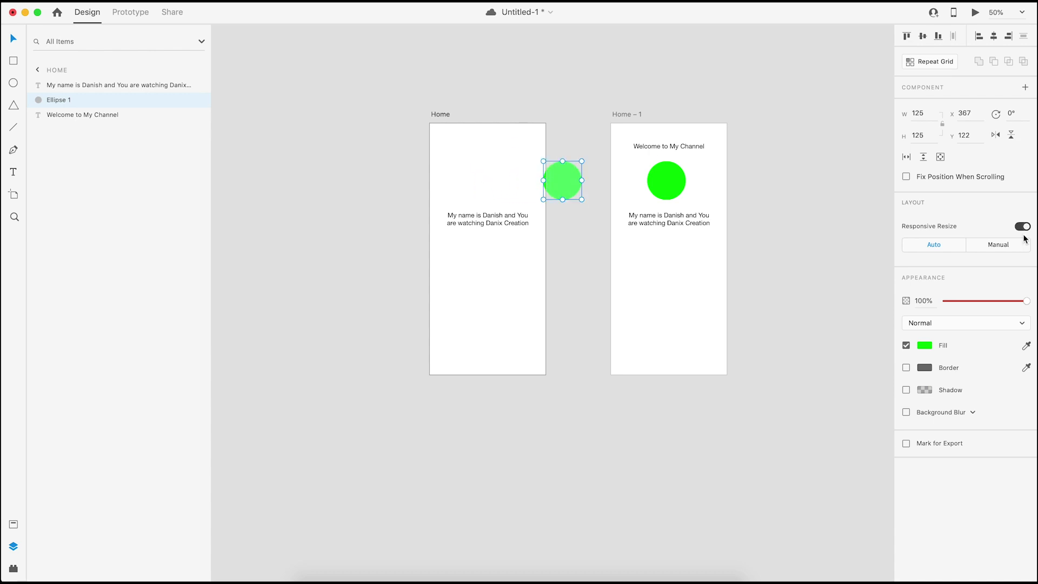
pyautogui.moveTo(1026, 301); pyautogui.dragTo(832, 257)
# Move the introduction text on the Home artboard left to X -255 and make it fully transparent
pyautogui.click(505, 214)
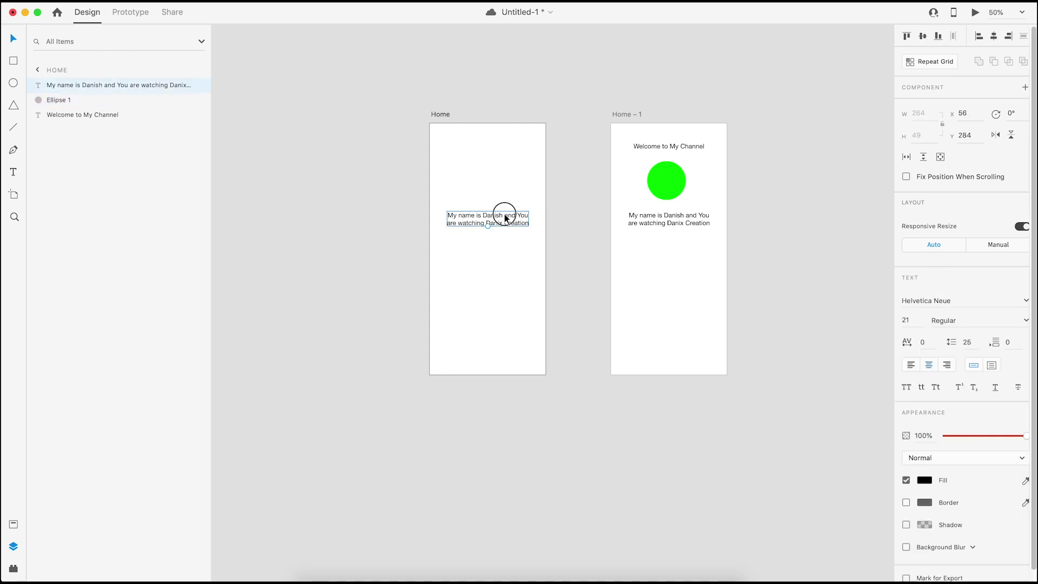
pyautogui.hotkey('shift', 'Left')
pyautogui.hotkey('shift', 'Left')
pyautogui.hotkey('shift', 'Left')
pyautogui.hotkey('shift', 'Left')
pyautogui.hotkey('shift', 'Left')
pyautogui.hotkey('shift', 'Left')
pyautogui.hotkey('shift', 'Left')
pyautogui.hotkey('shift', 'Left')
pyautogui.hotkey('shift', 'Left')
pyautogui.hotkey('shift', 'Left')
pyautogui.hotkey('shift', 'Left')
pyautogui.hotkey('shift', 'Left')
pyautogui.hotkey('shift', 'Left')
pyautogui.hotkey('shift', 'Left')
pyautogui.hotkey('shift', 'Left')
pyautogui.hotkey('shift', 'Left')
pyautogui.hotkey('shift', 'Left')
pyautogui.hotkey('shift', 'Left')
pyautogui.hotkey('shift', 'Left')
pyautogui.hotkey('shift', 'Left')
pyautogui.hotkey('shift', 'Left')
pyautogui.hotkey('shift', 'Left')
pyautogui.hotkey('shift', 'Left')
pyautogui.hotkey('shift', 'Left')
pyautogui.hotkey('shift', 'Left')
pyautogui.hotkey('shift', 'Left')
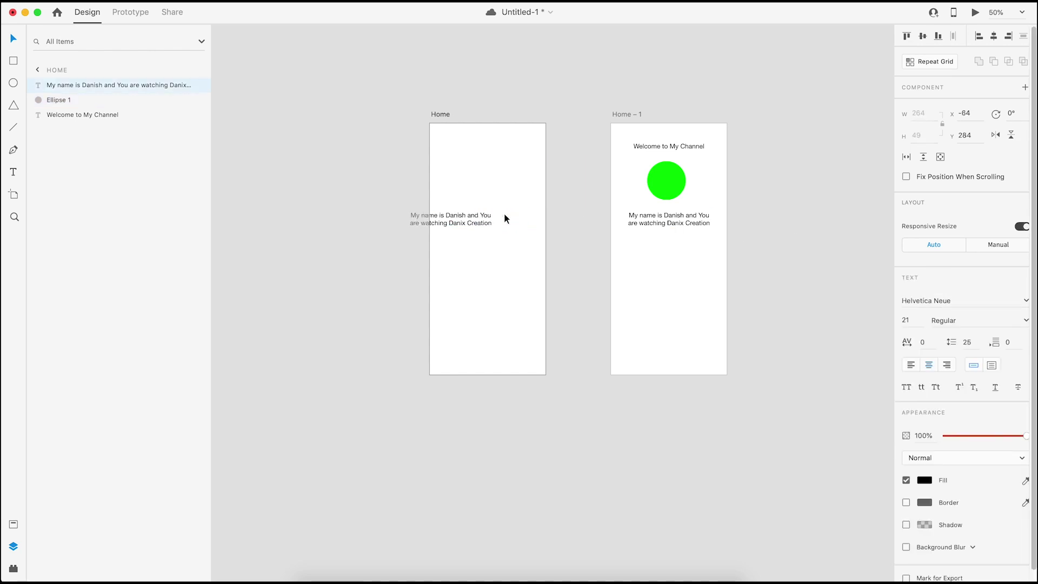
pyautogui.hotkey('shift', 'Left')
pyautogui.hotkey('shift', 'Left')
pyautogui.hotkey('shift', 'Left')
pyautogui.hotkey('shift', 'Left')
pyautogui.press('Left')
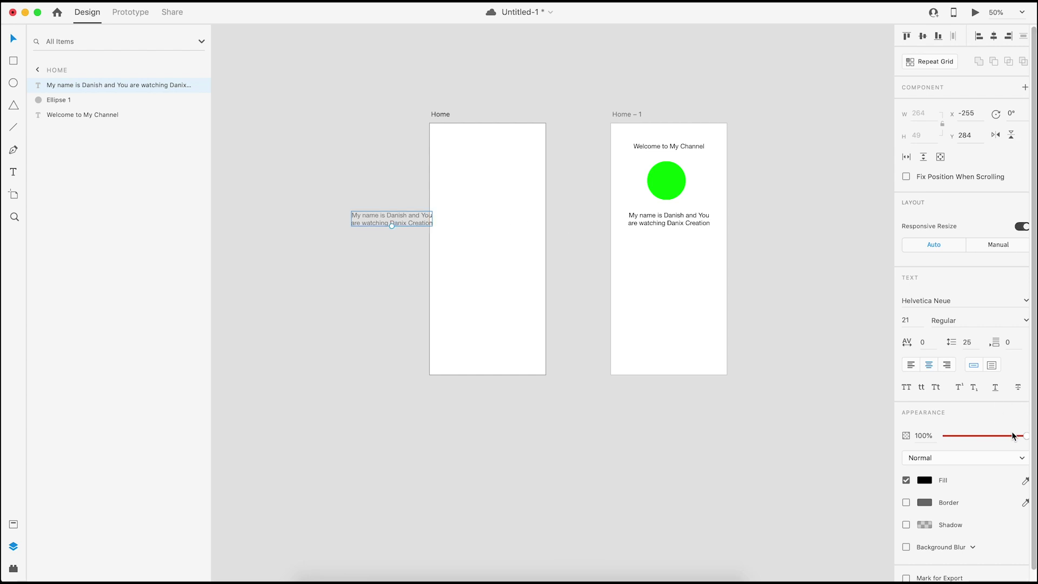
pyautogui.moveTo(1025, 435); pyautogui.dragTo(943, 436)
pyautogui.click(579, 346)
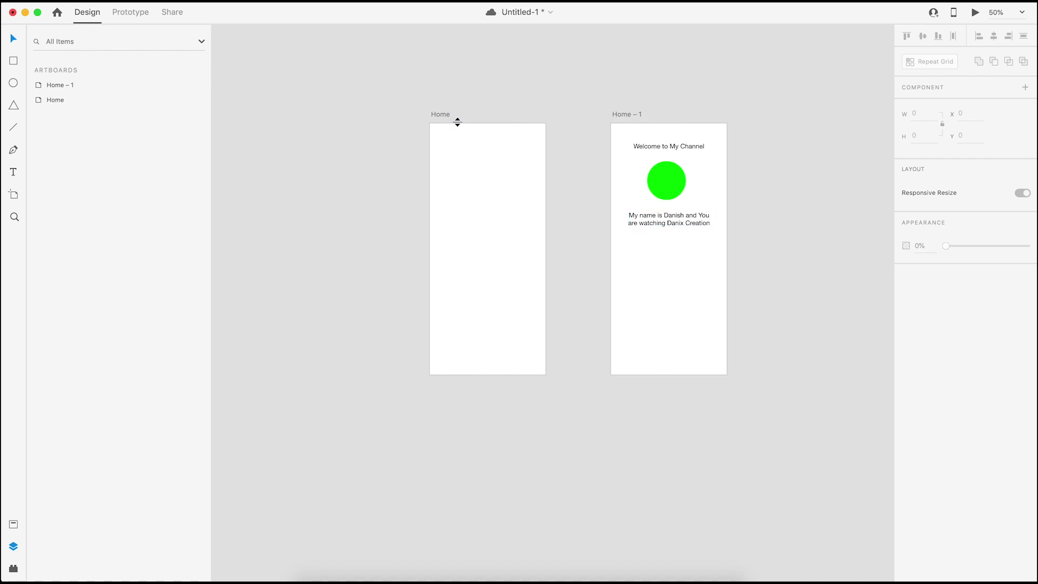
# Align both artboards at Y 1400, with Home at X 922 and Home – 1 at X 1536
pyautogui.moveTo(438, 116); pyautogui.dragTo(432, 113)
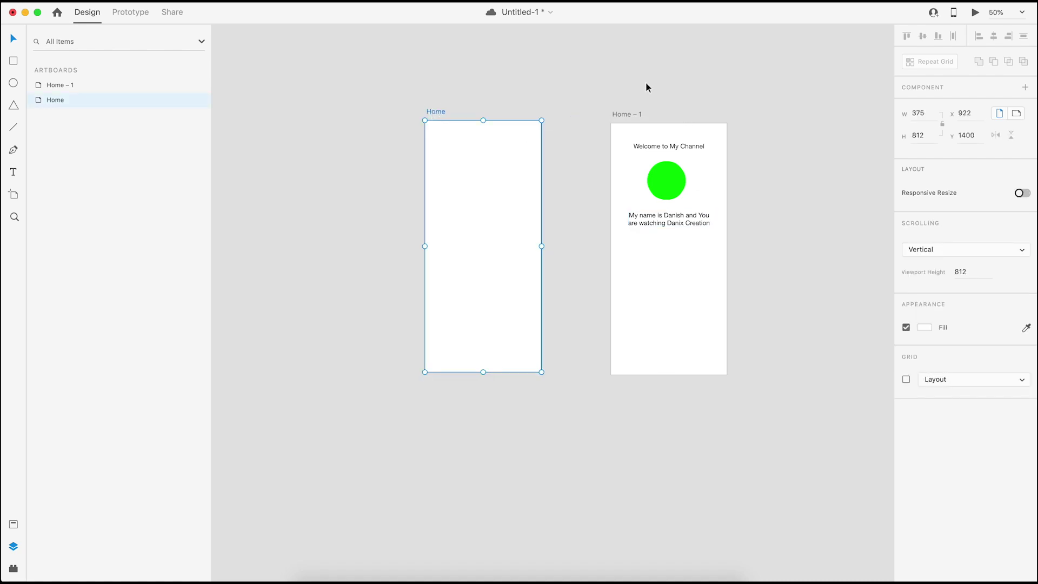
pyautogui.moveTo(626, 114); pyautogui.dragTo(630, 112)
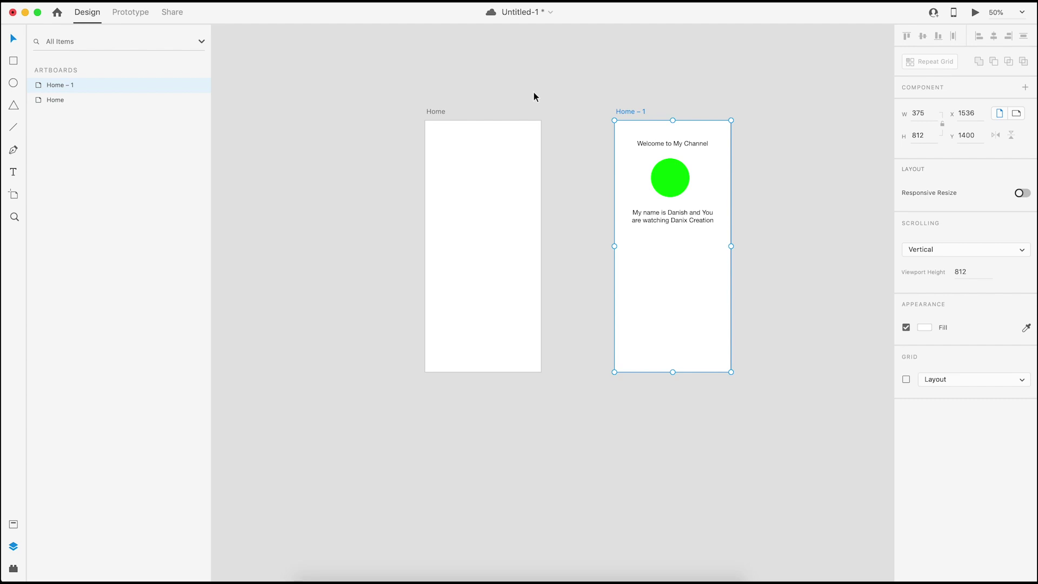
# Link the Home artboard to Home – 1 in Prototype mode, using the Time trigger
pyautogui.click(125, 13)
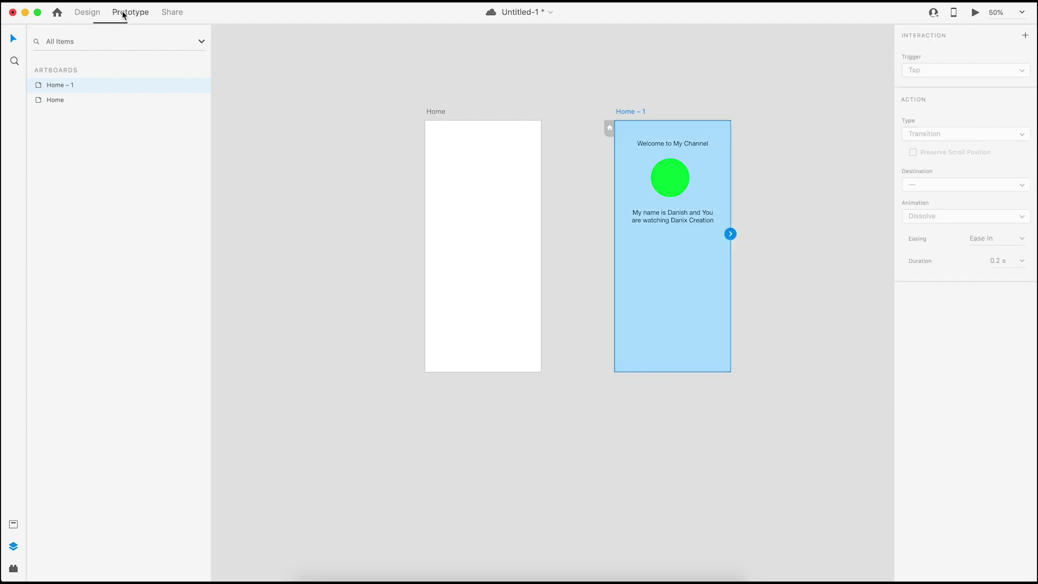
pyautogui.click(432, 111)
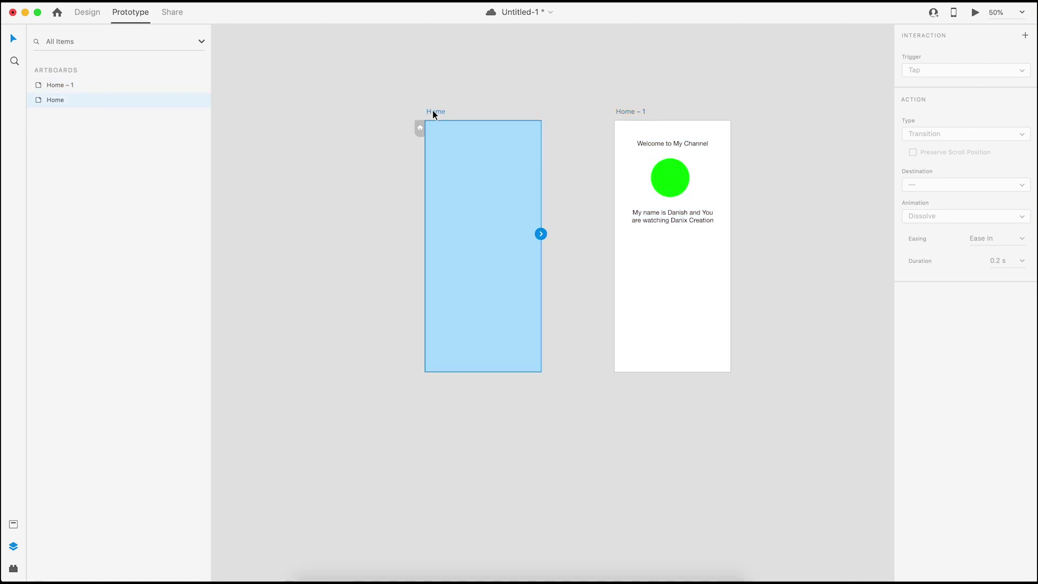
pyautogui.moveTo(540, 234); pyautogui.dragTo(723, 238)
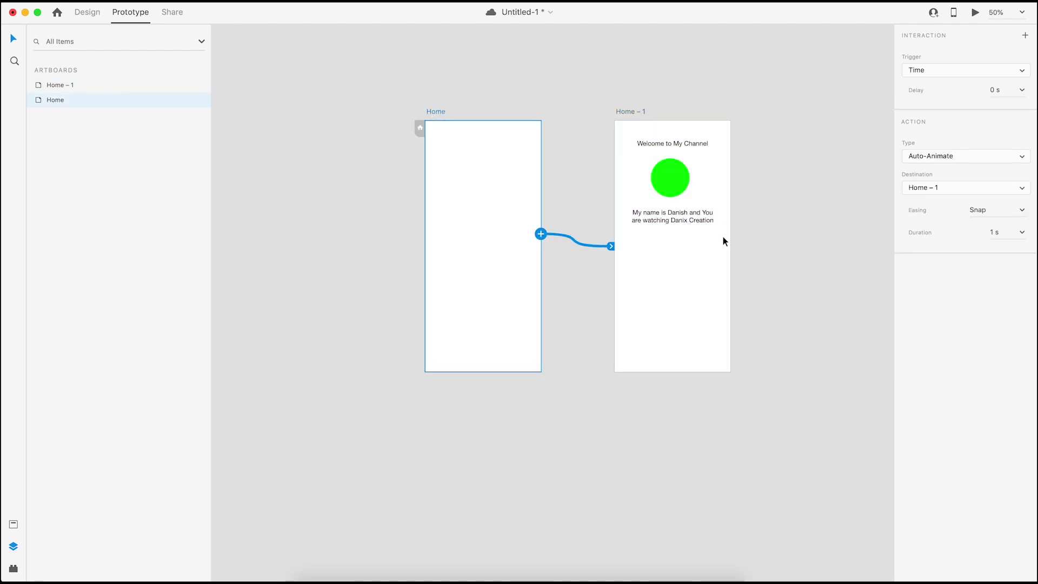
pyautogui.click(930, 70)
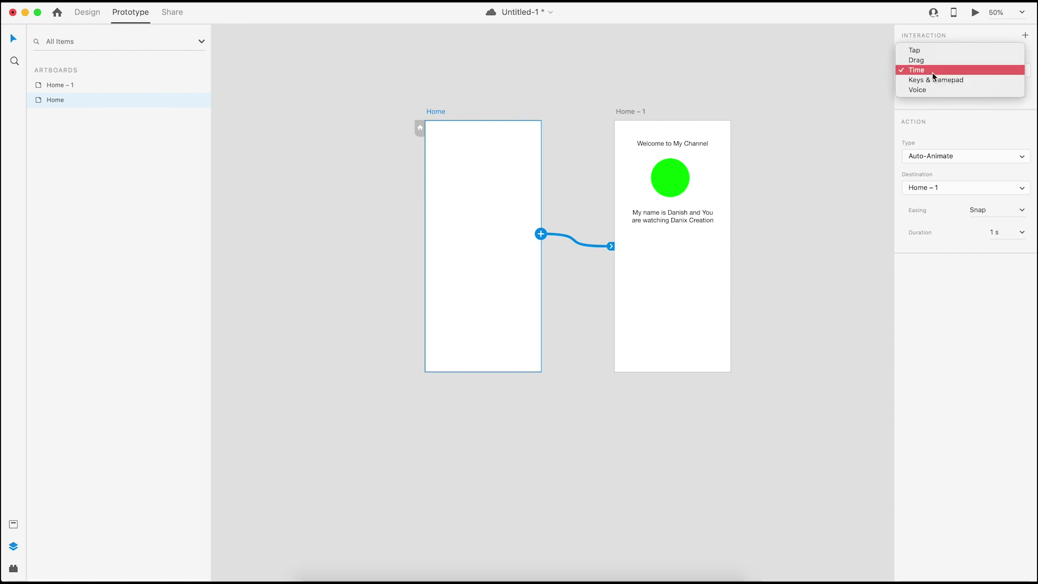
pyautogui.click(932, 72)
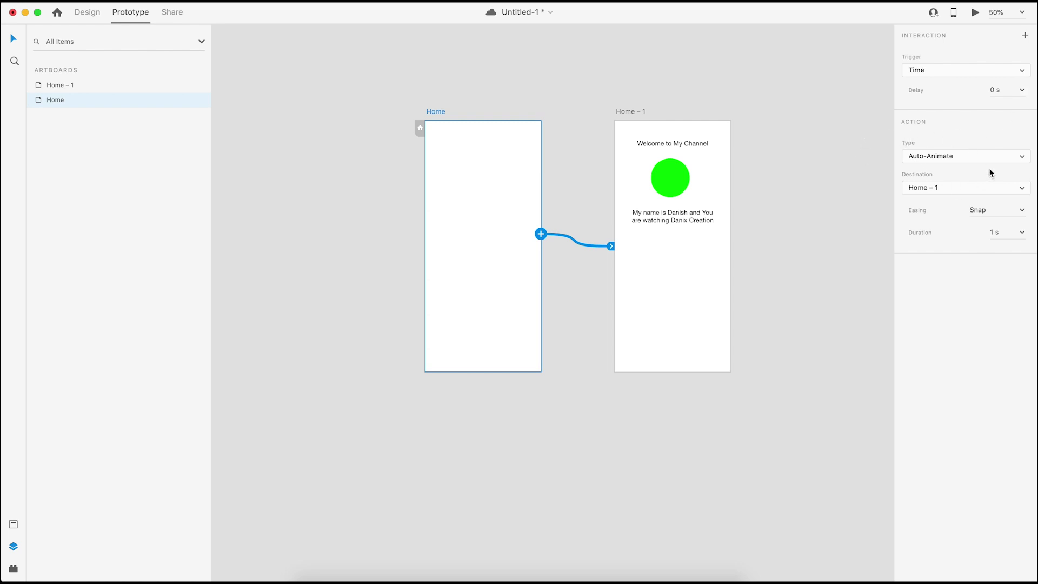
# Set the auto-animate transition's easing to Ease In-Out and its duration to 0.6 s
pyautogui.click(1023, 216)
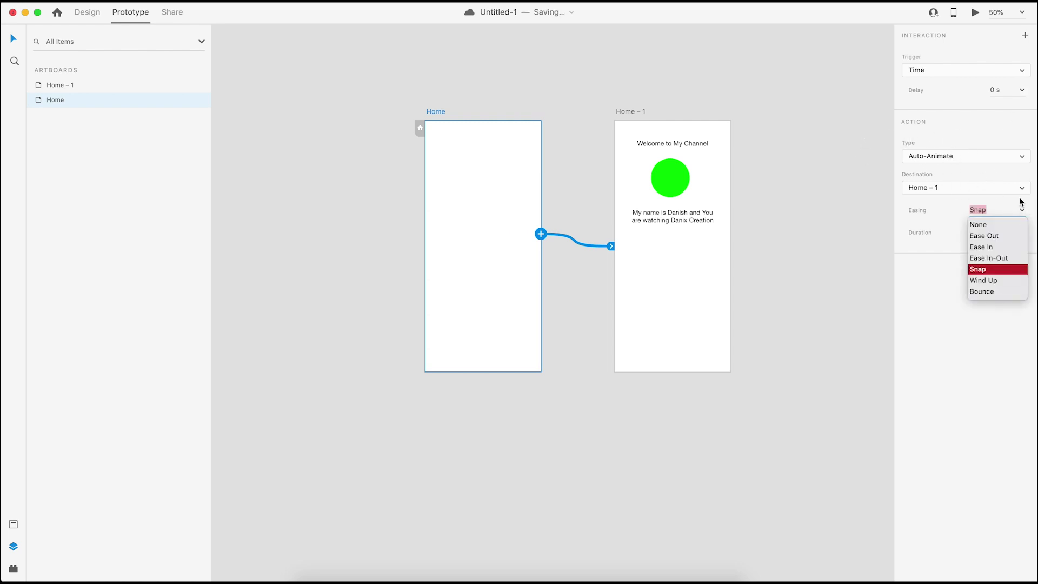
pyautogui.click(1005, 263)
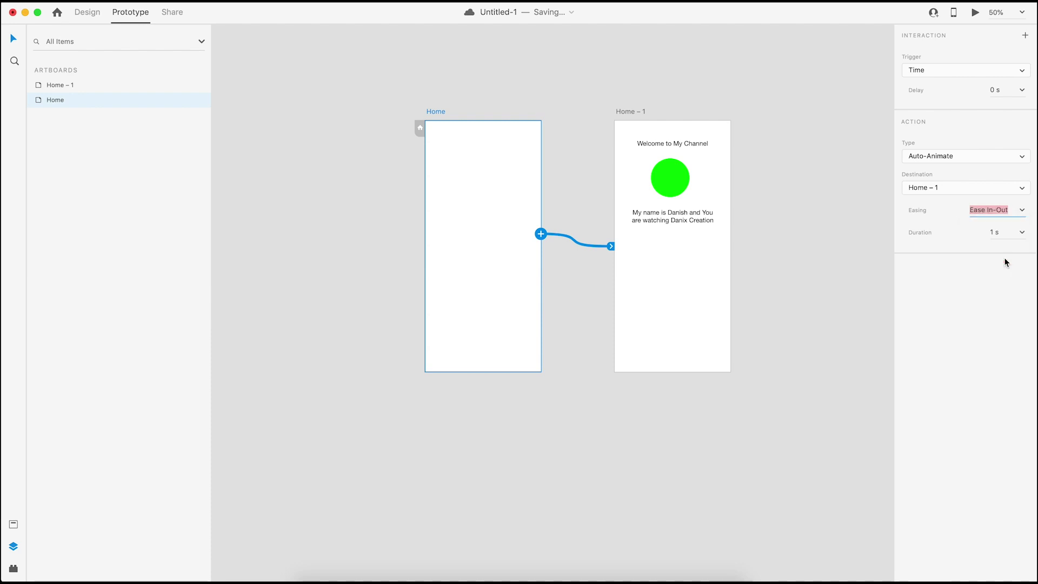
pyautogui.click(1022, 232)
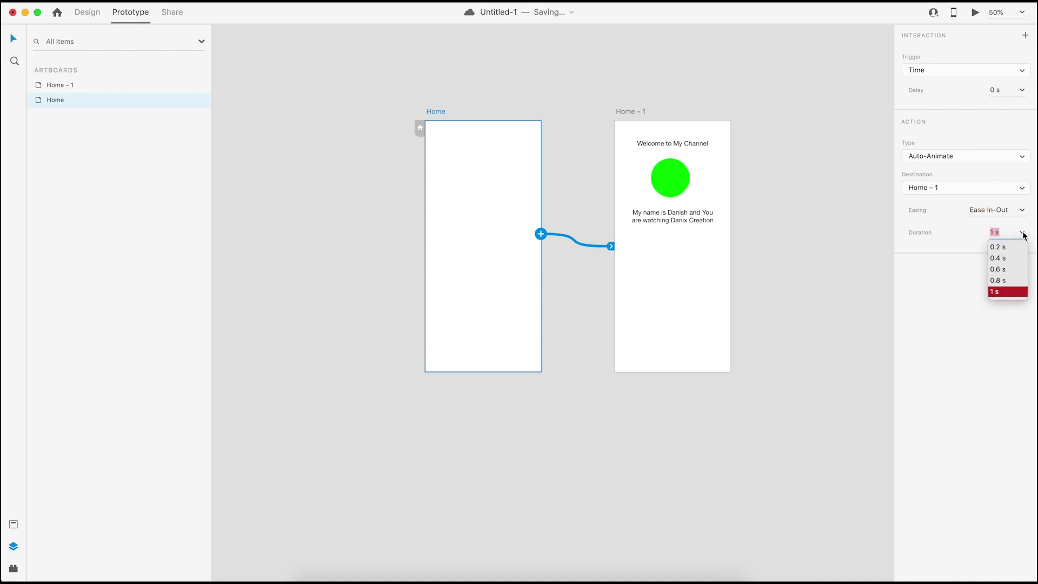
pyautogui.click(1005, 270)
# Preview the prototype from the Home artboard to check the animation, and close the preview
pyautogui.click(442, 110)
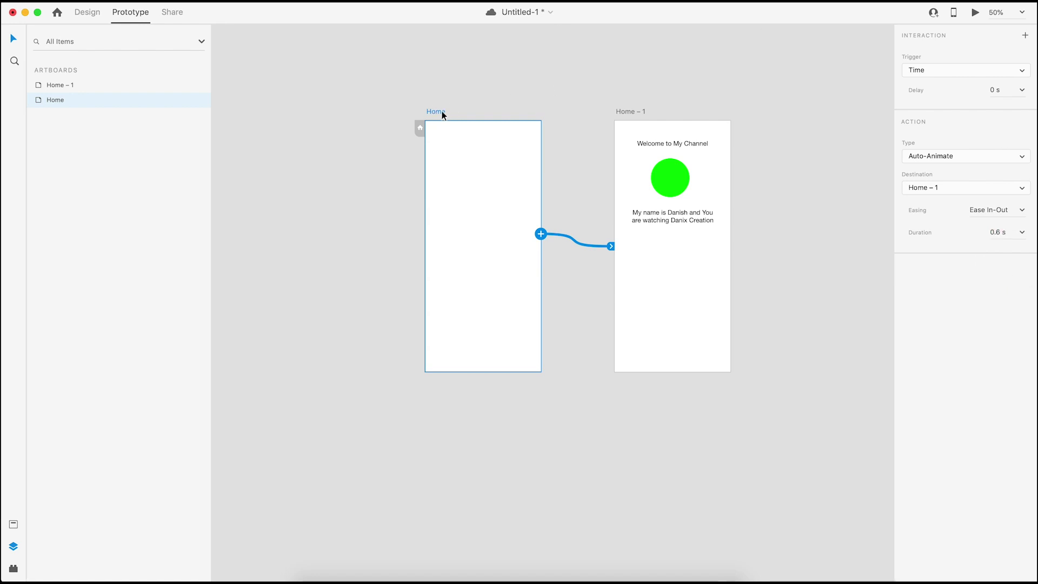
pyautogui.click(976, 12)
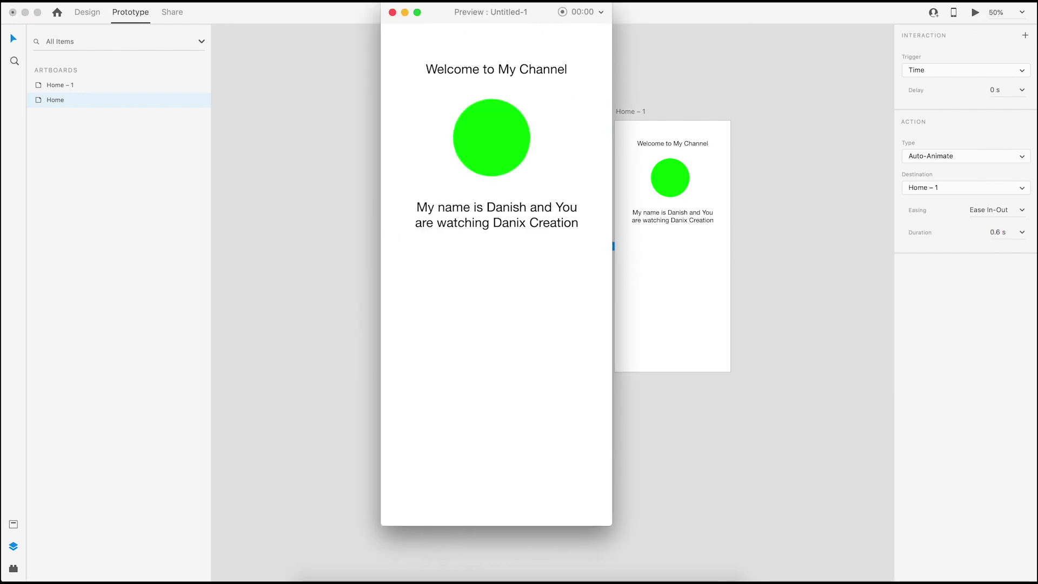
pyautogui.click(392, 12)
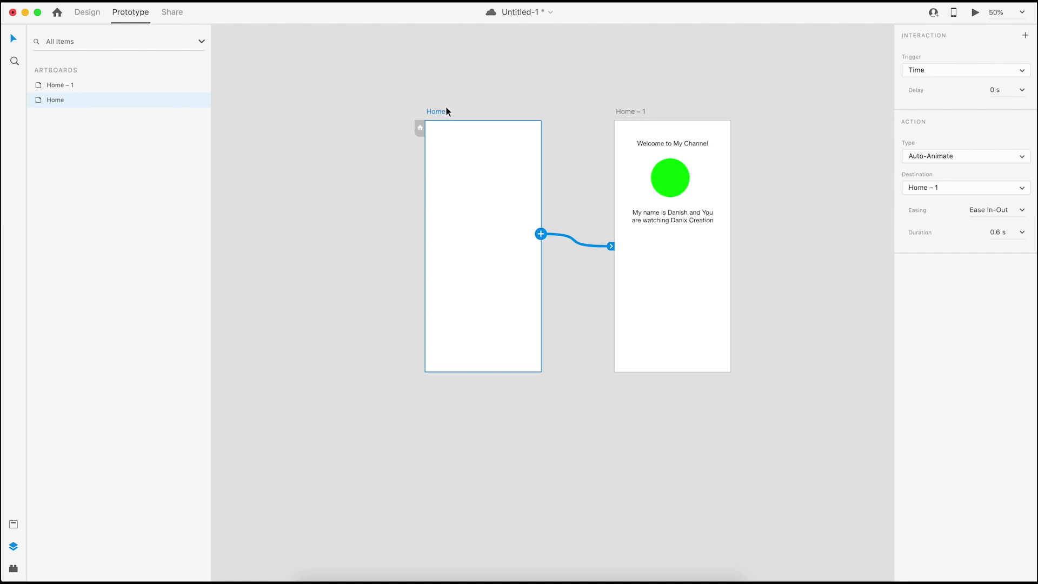
# Set the transition's duration to 1 s and preview the slower animation
pyautogui.click(1022, 233)
pyautogui.click(1000, 292)
pyautogui.click(976, 12)
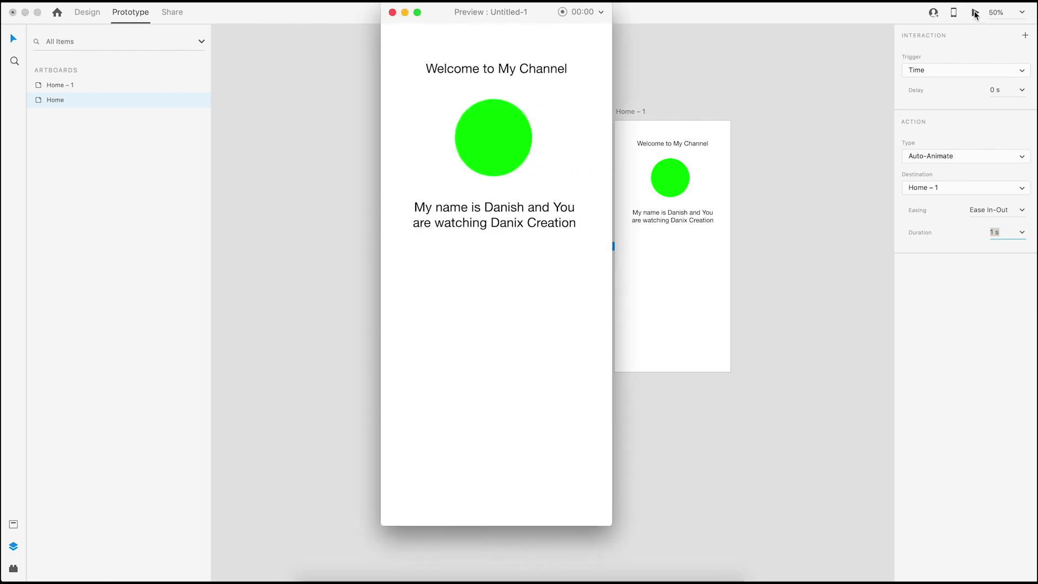
pyautogui.click(394, 13)
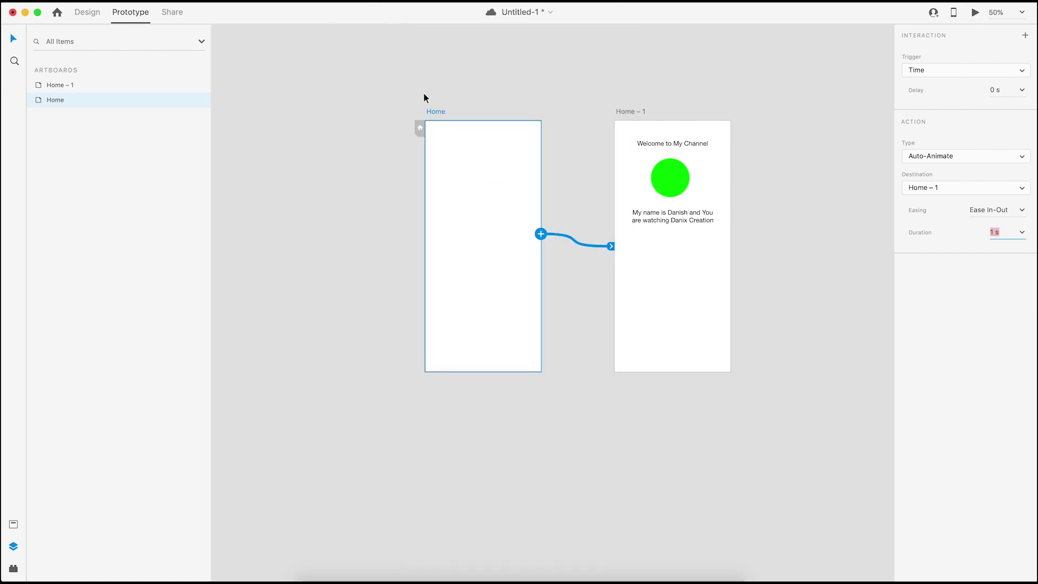
# Set the Time trigger's delay to 0.2 s
pyautogui.click(1021, 90)
pyautogui.click(1002, 105)
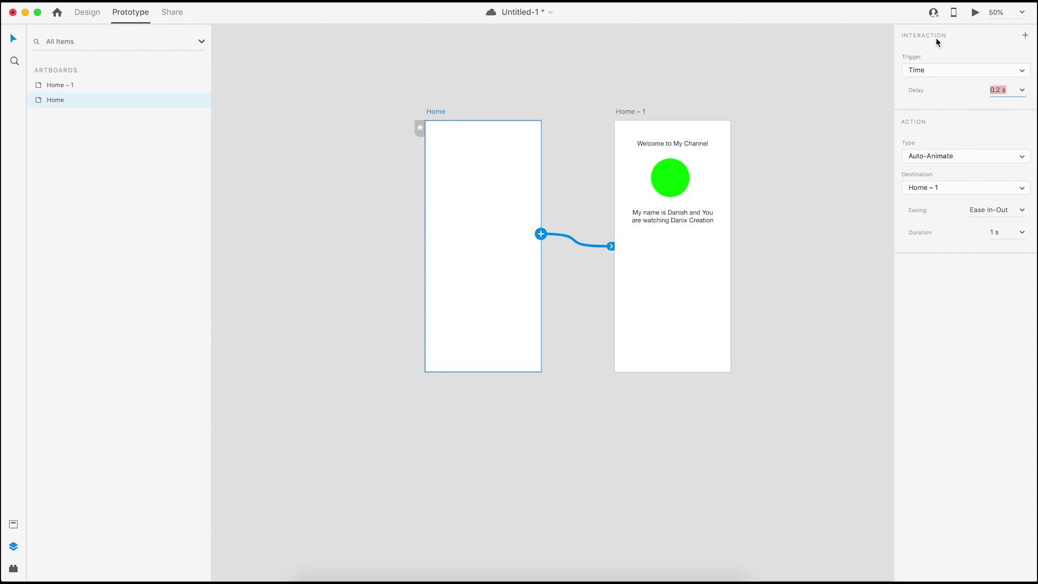
# Preview the prototype from the Home artboard to check the 0.2 s delay, and close the preview
pyautogui.click(975, 12)
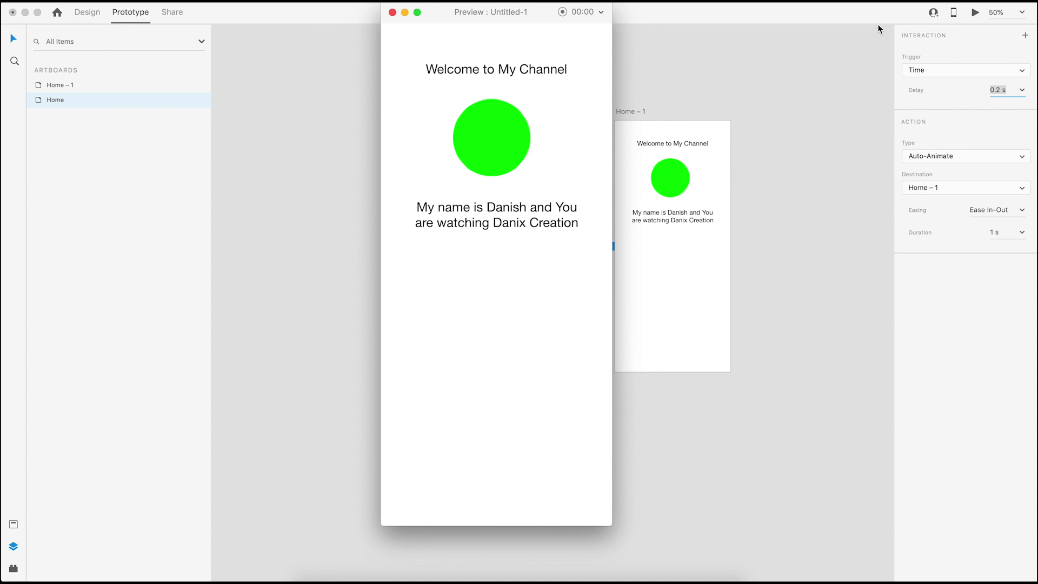
pyautogui.click(393, 12)
pyautogui.click(754, 116)
# Draw a button rectangle about 329 × 93 near the lower edge of the Home – 1 artboard with a corner radius of 12
pyautogui.hscroll(5, 736, 108)
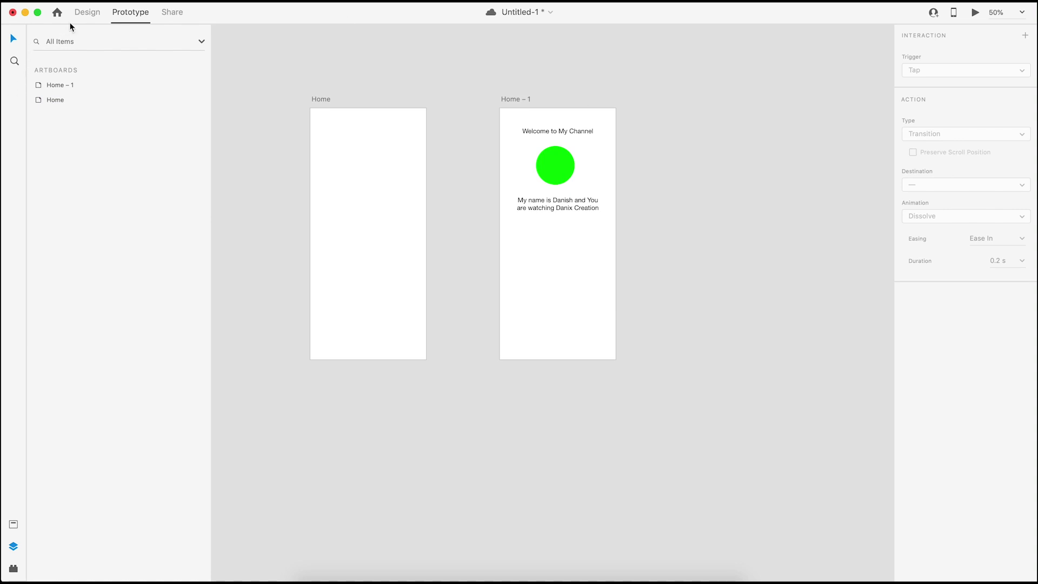
pyautogui.click(87, 12)
pyautogui.click(13, 61)
pyautogui.moveTo(508, 322); pyautogui.dragTo(610, 351)
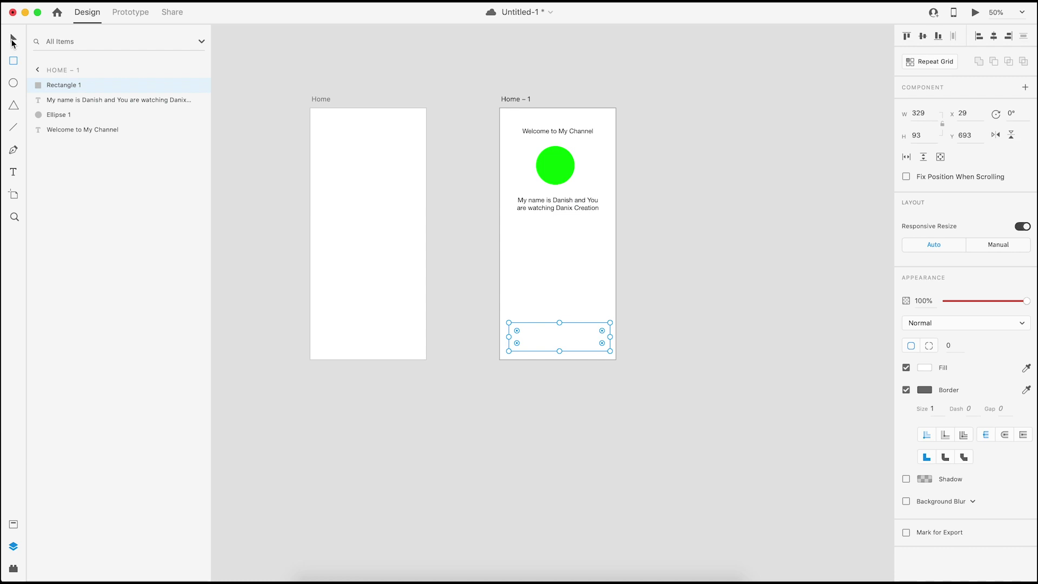
pyautogui.write('12')
pyautogui.click(759, 318)
# Add the label text "Submit" inside the rounded rectangle on Home – 1
pyautogui.click(549, 327)
pyautogui.press('t')
pyautogui.click(534, 331)
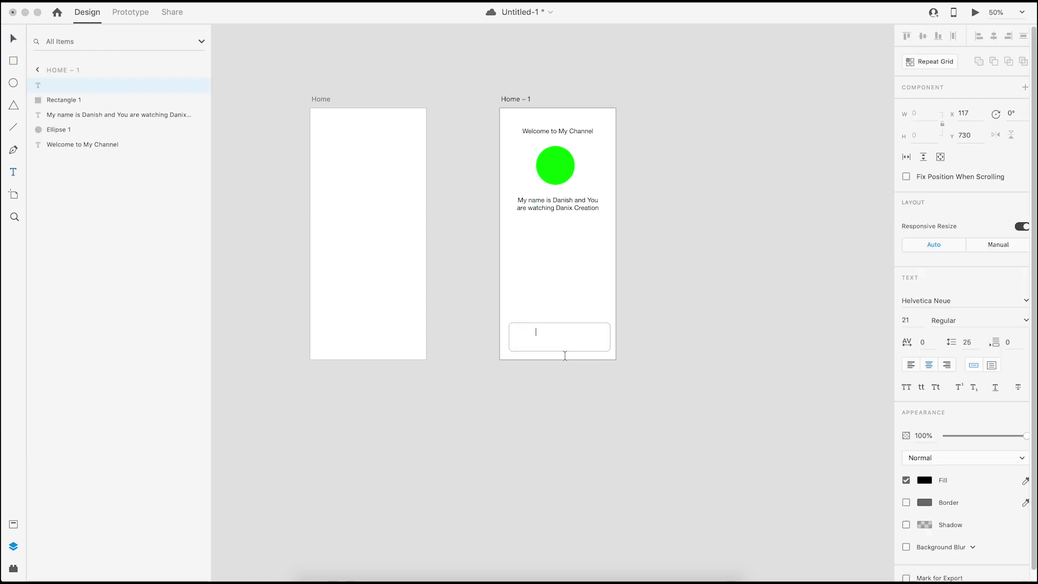
pyautogui.write('Submit')
# Center the Submit label on the rounded rectangle in both directions and group the two objects
pyautogui.click(13, 38)
pyautogui.moveTo(540, 294); pyautogui.dragTo(589, 391)
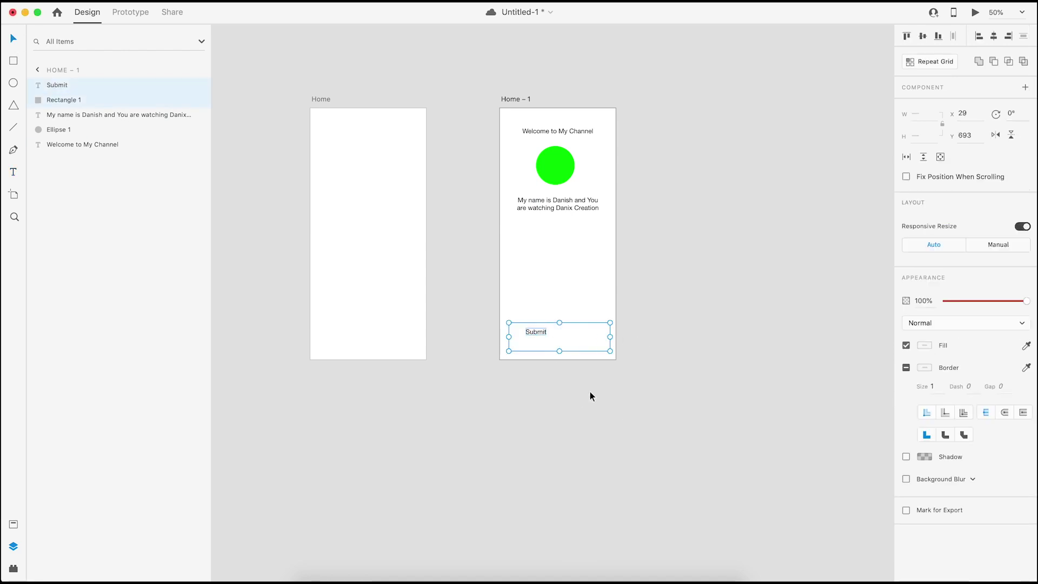
pyautogui.click(922, 36)
pyautogui.click(988, 40)
pyautogui.press('super+g')
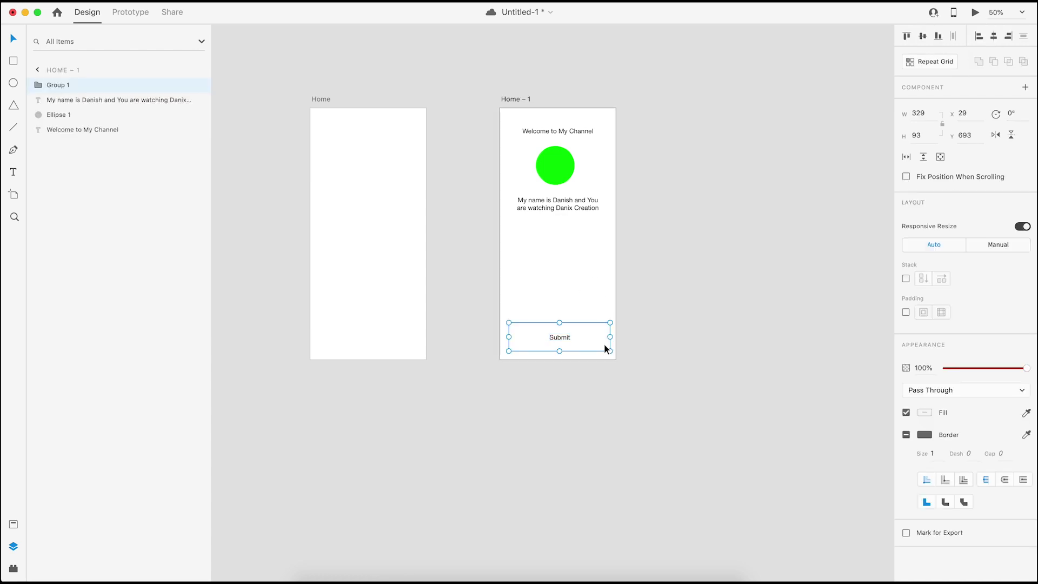
# Copy the Submit group to the Home artboard, place it just below the artboard's lower edge and set its opacity to 0%
pyautogui.press('super+c')
pyautogui.click(330, 100)
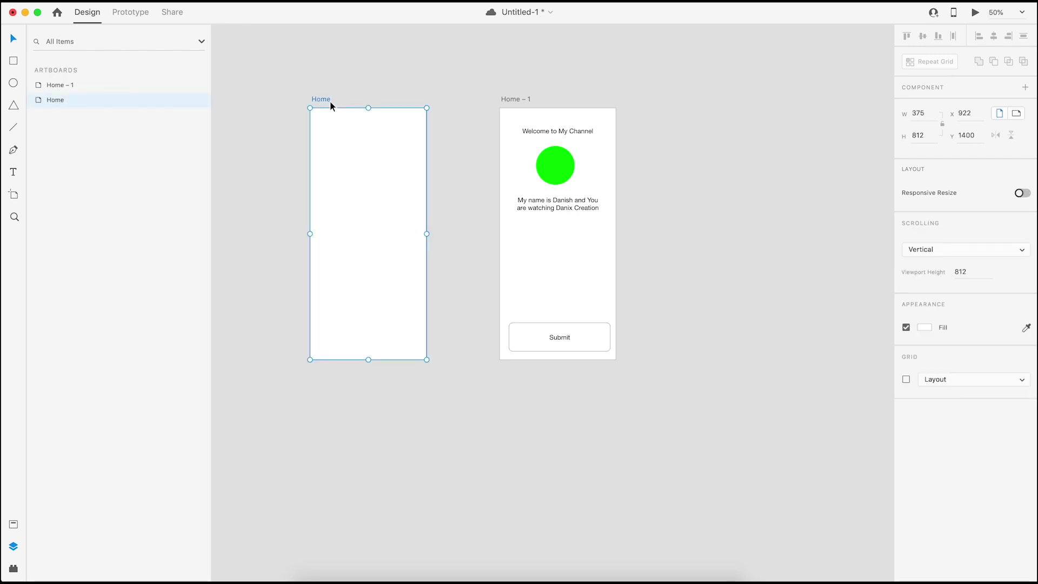
pyautogui.press('super+v')
pyautogui.moveTo(369, 337); pyautogui.dragTo(368, 374)
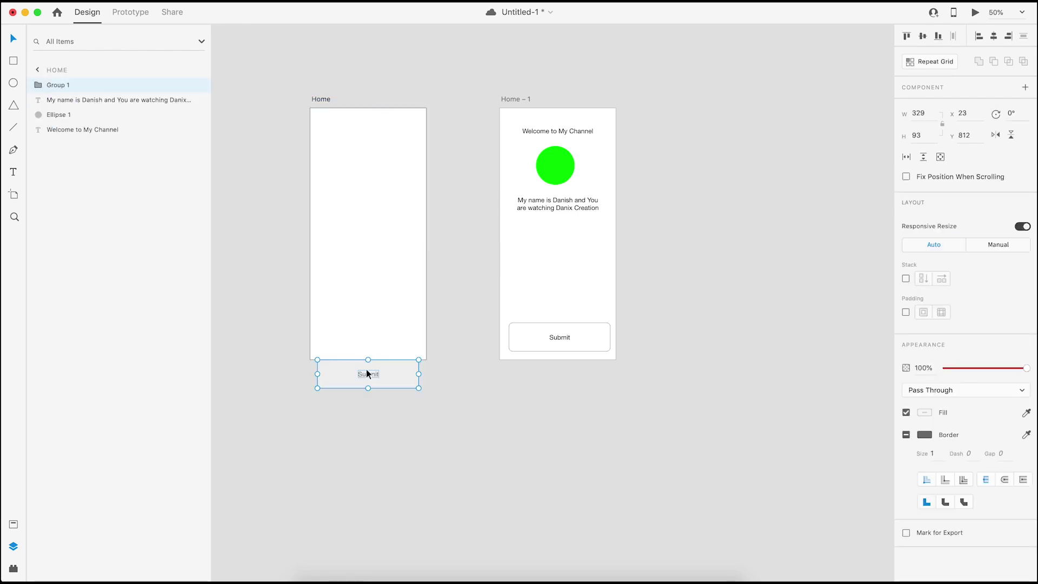
pyautogui.moveTo(1024, 368); pyautogui.dragTo(853, 357)
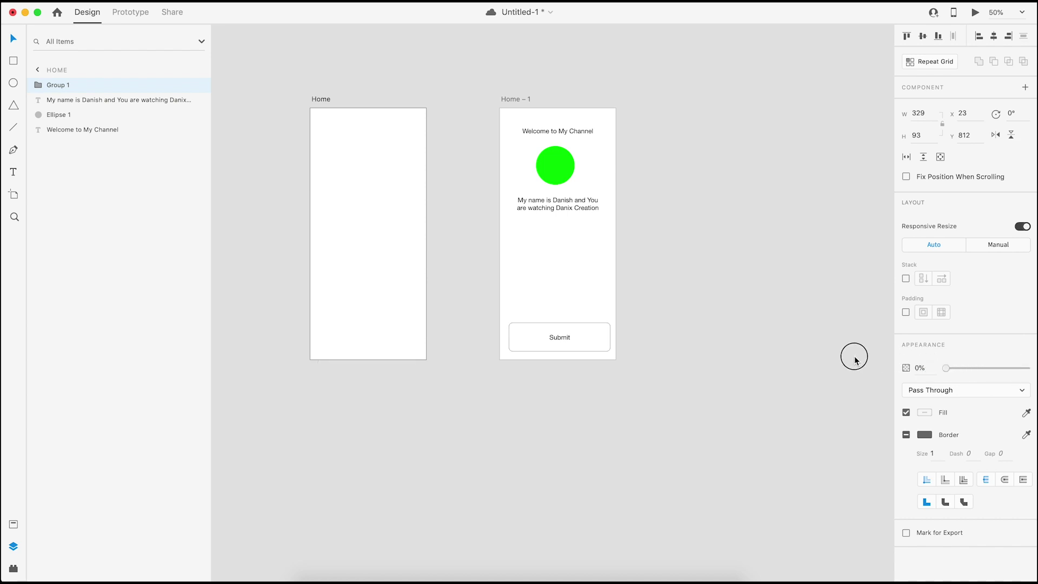
# Bottom-align the Submit group on Home – 1 with the transparent copy below the Home artboard
pyautogui.click(534, 337)
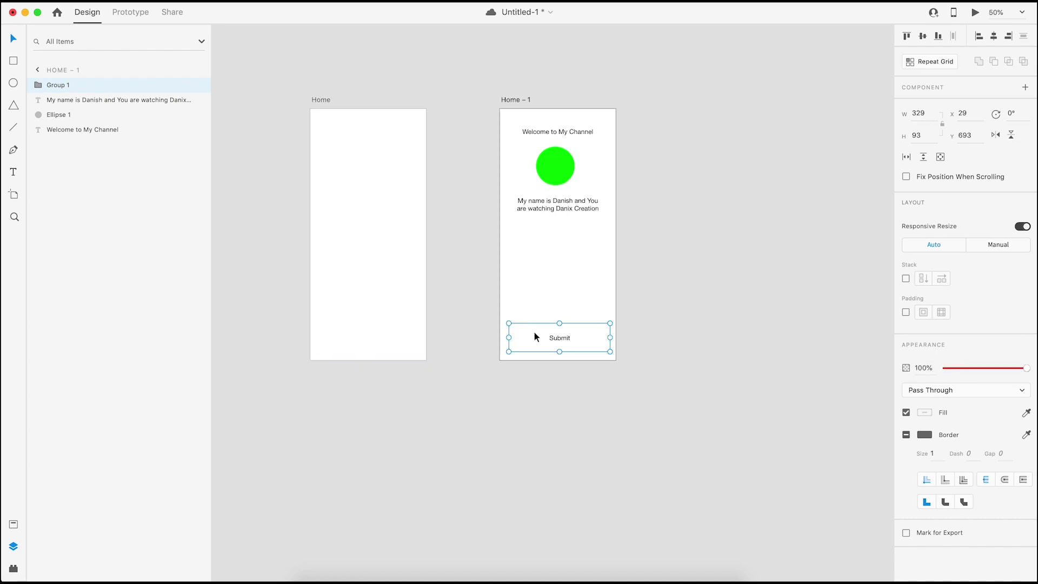
pyautogui.keyDown('shift'); pyautogui.click(394, 364); pyautogui.keyUp('shift')
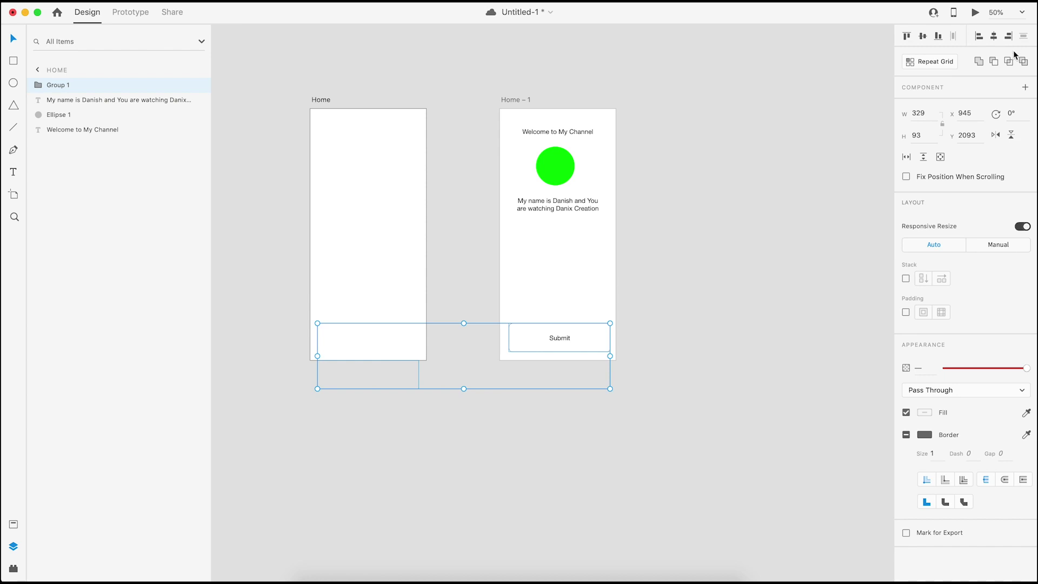
pyautogui.click(939, 41)
pyautogui.click(757, 193)
# Duplicate the Home – 1 artboard beside it and place the copy's Submit group inside the artboard at Y 692 with 100% opacity
pyautogui.click(522, 102)
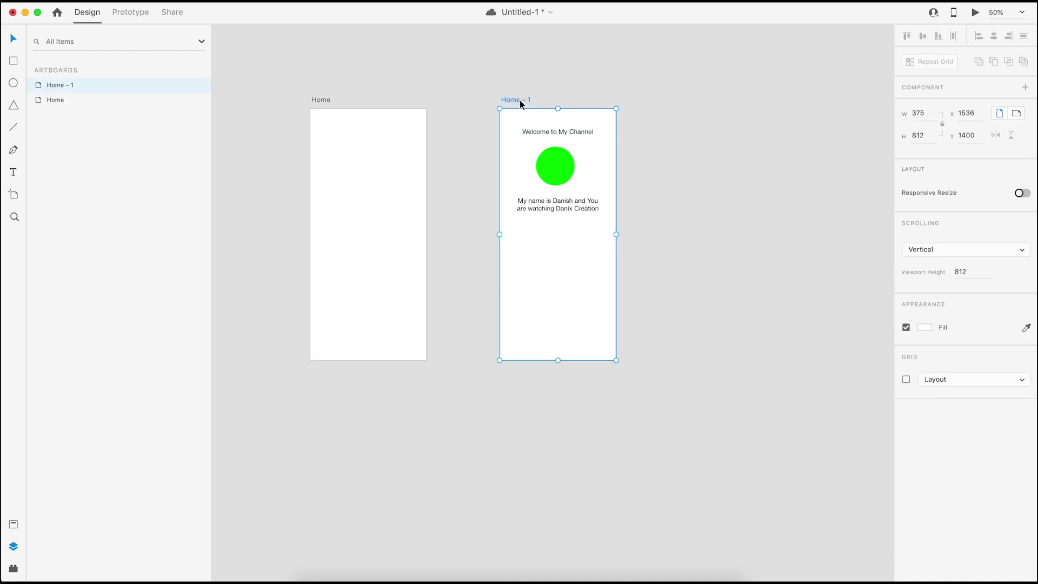
pyautogui.moveTo(516, 97); pyautogui.dragTo(685, 99)
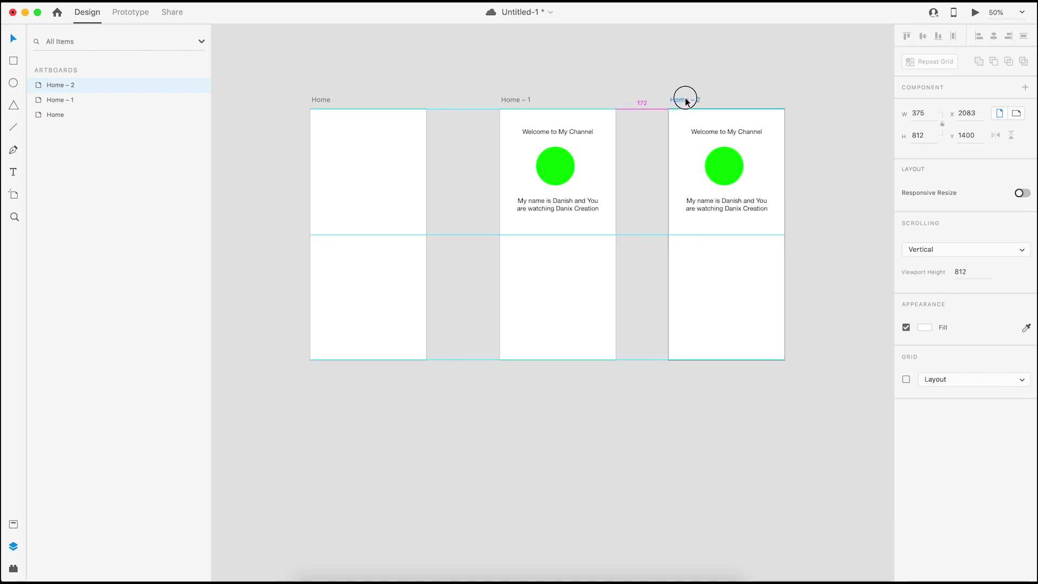
pyautogui.click(697, 373)
pyautogui.click(741, 354)
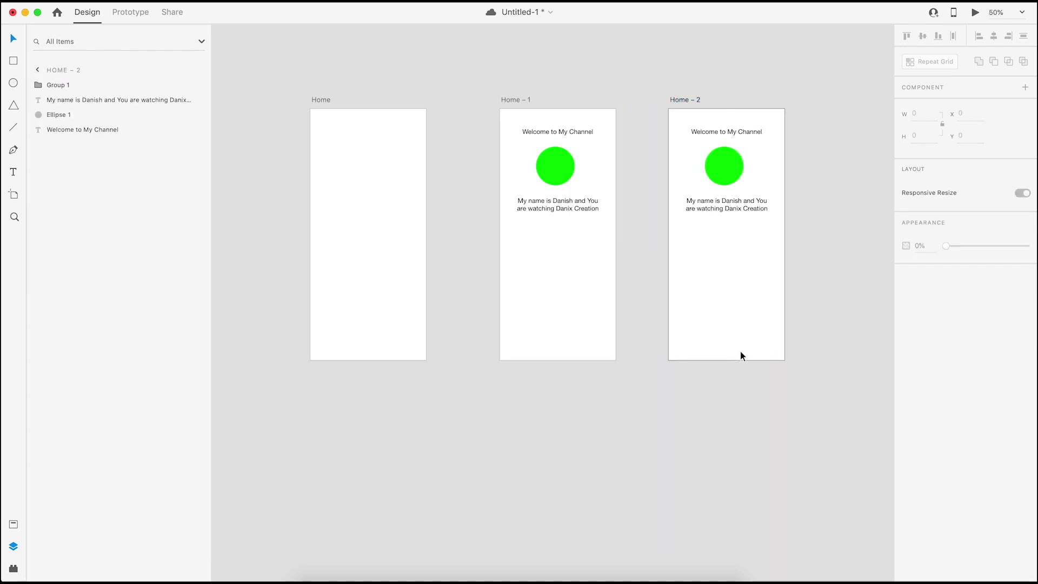
pyautogui.click(736, 359)
pyautogui.press('super+z')
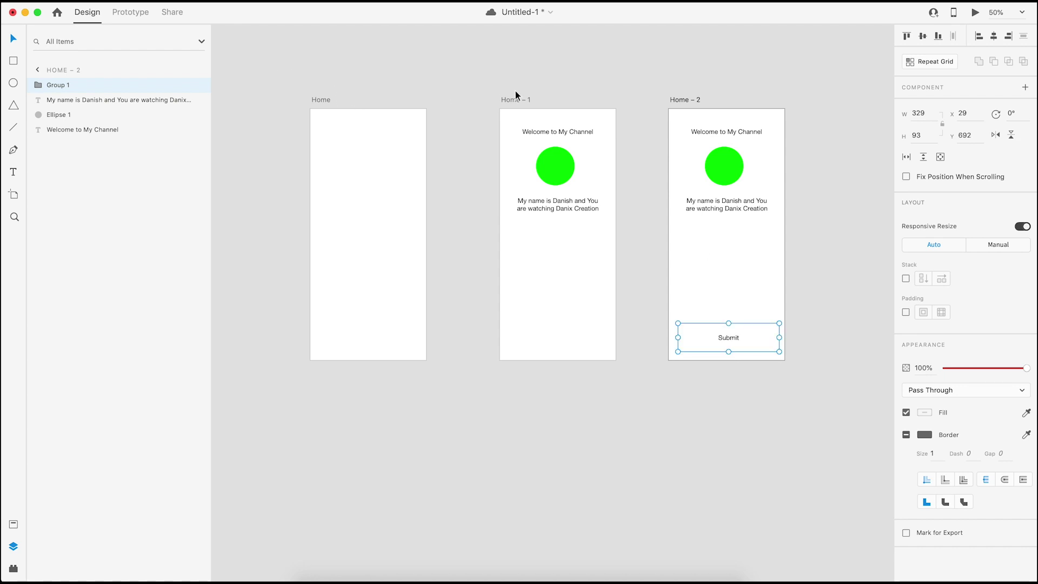
# Link the Home – 1 artboard to Home – 2 with a timed Auto-Animate transition
pyautogui.click(131, 12)
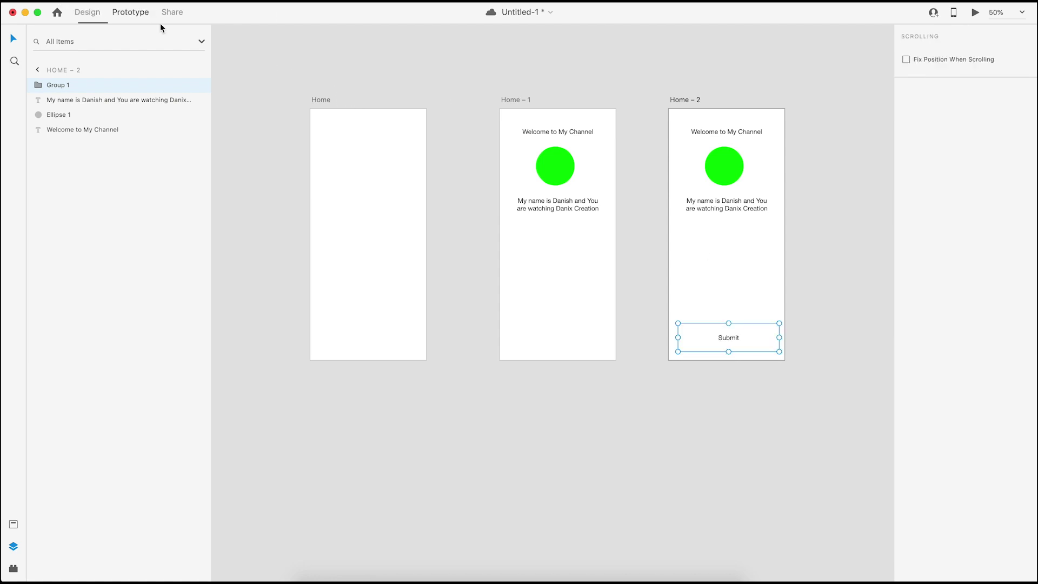
pyautogui.click(514, 100)
pyautogui.moveTo(617, 222); pyautogui.dragTo(771, 234)
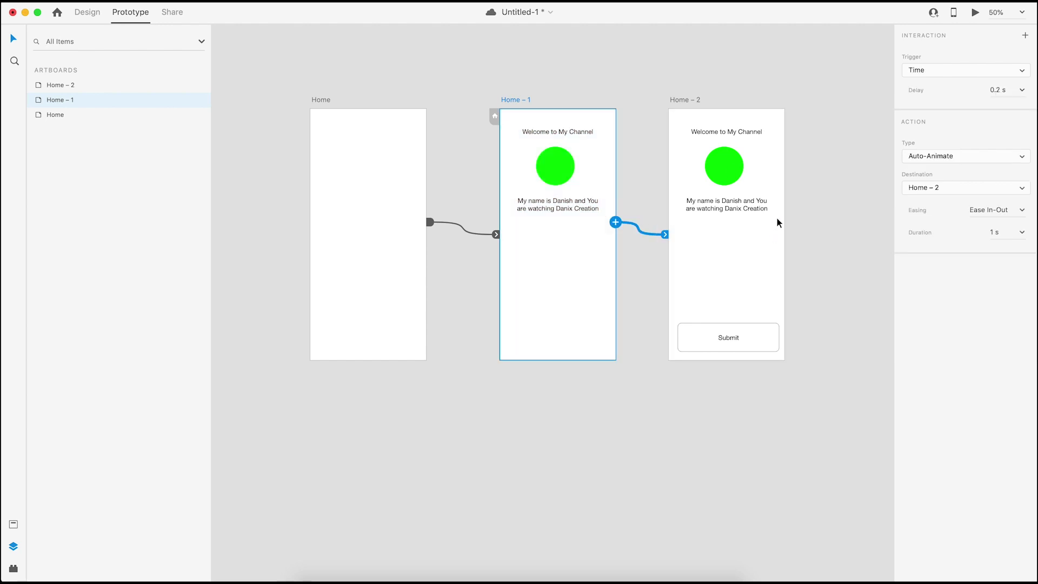
# Preview the prototype from the Home artboard through to the Submit button's animation, and close the preview
pyautogui.click(321, 100)
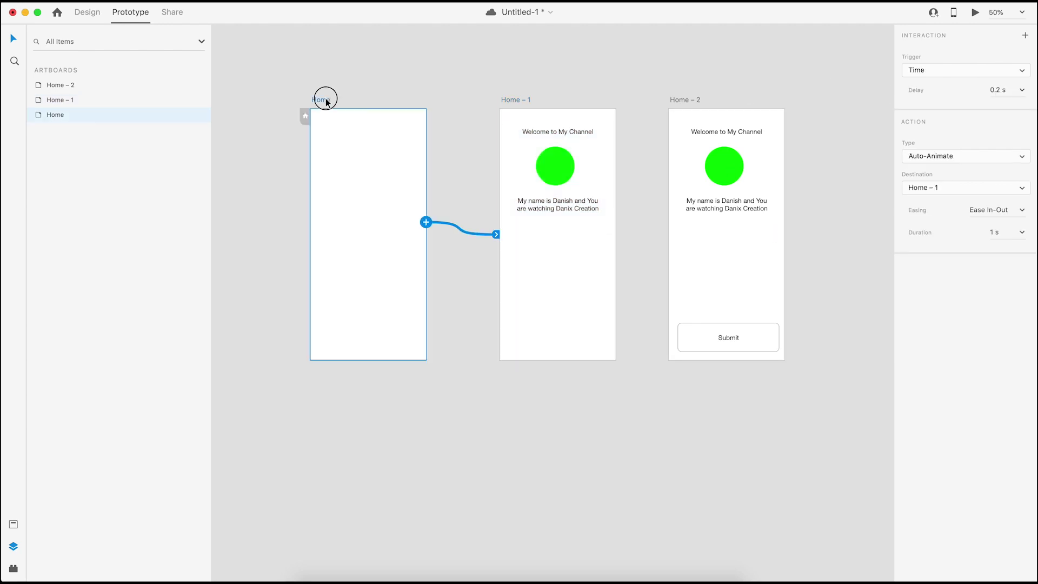
pyautogui.click(953, 14)
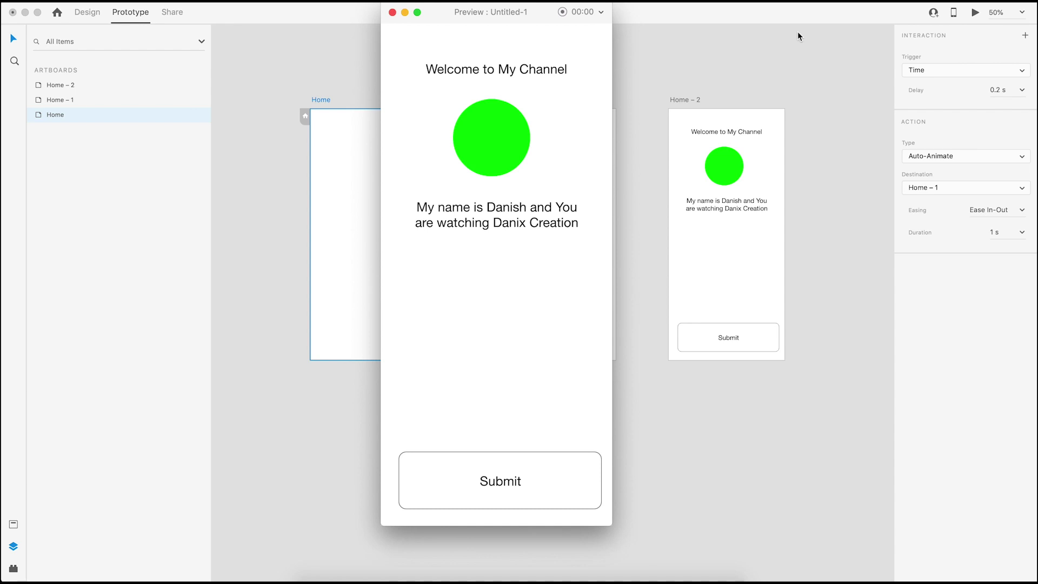
pyautogui.click(392, 13)
pyautogui.click(636, 273)
# Add a new iPhone X/XS/11 Pro artboard and place it directly below the Home artboard
pyautogui.scroll(-10, 632, 377)
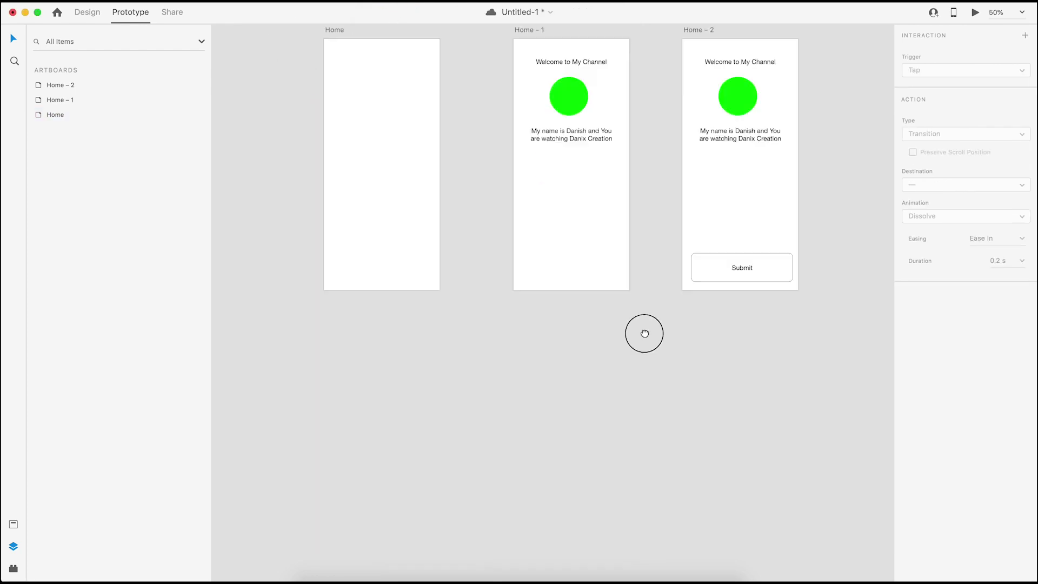
pyautogui.scroll(-3, 581, 316)
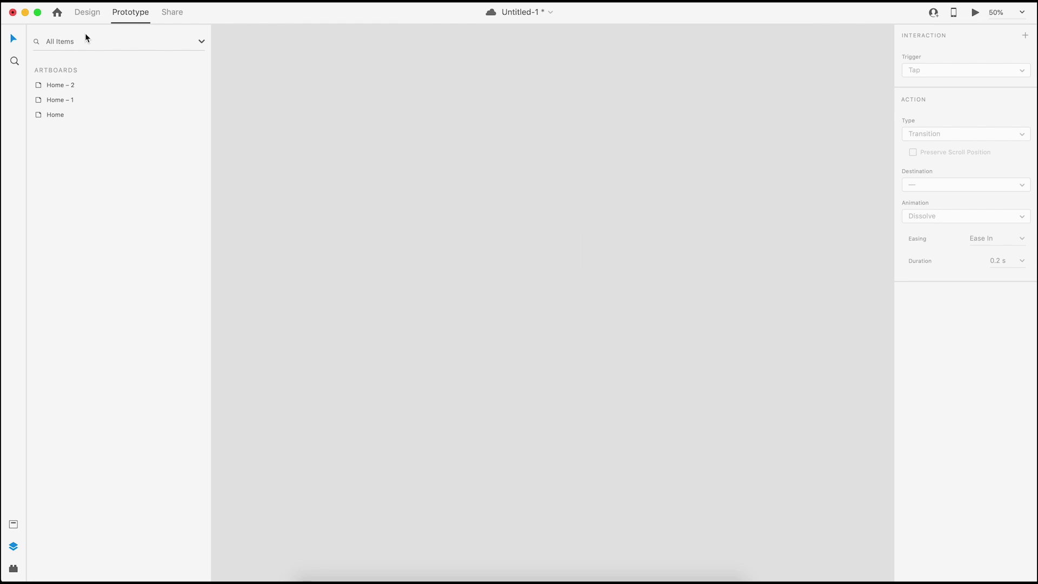
pyautogui.click(87, 12)
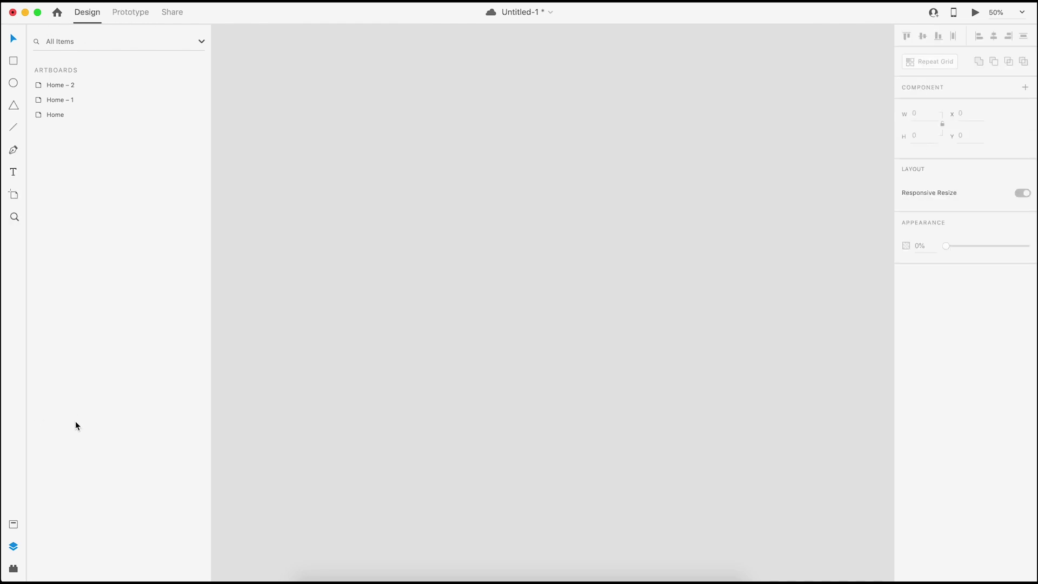
pyautogui.click(14, 524)
pyautogui.scroll(3, 524, 249)
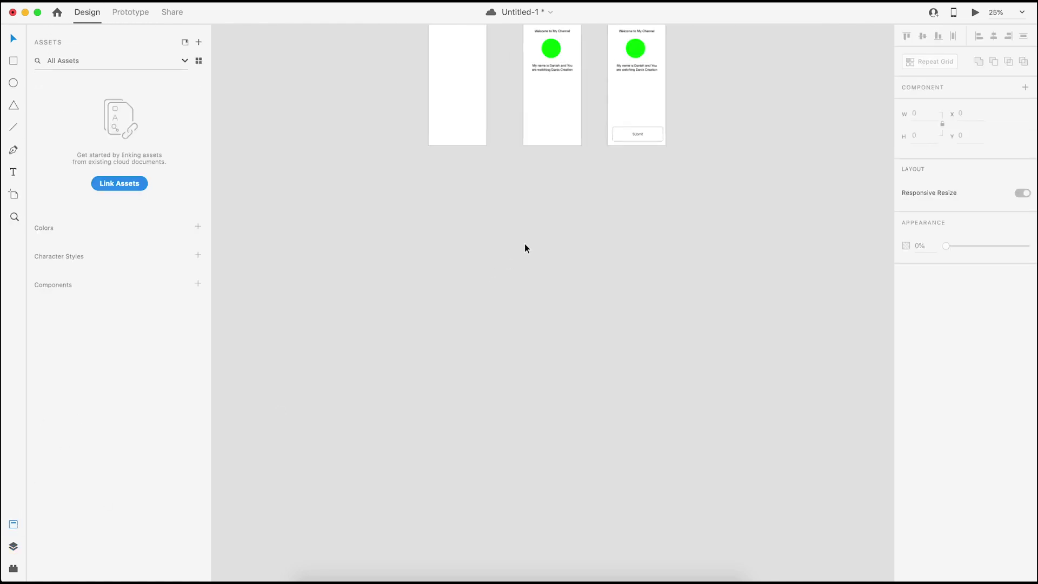
pyautogui.scroll(-3, 505, 373)
pyautogui.hscroll(-2, 574, 355)
pyautogui.click(16, 197)
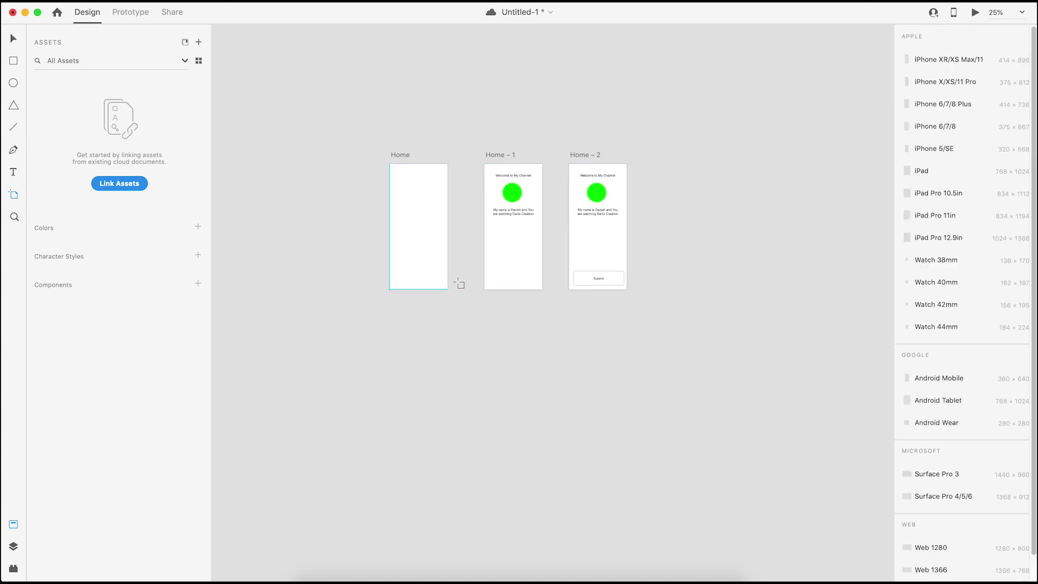
pyautogui.click(946, 82)
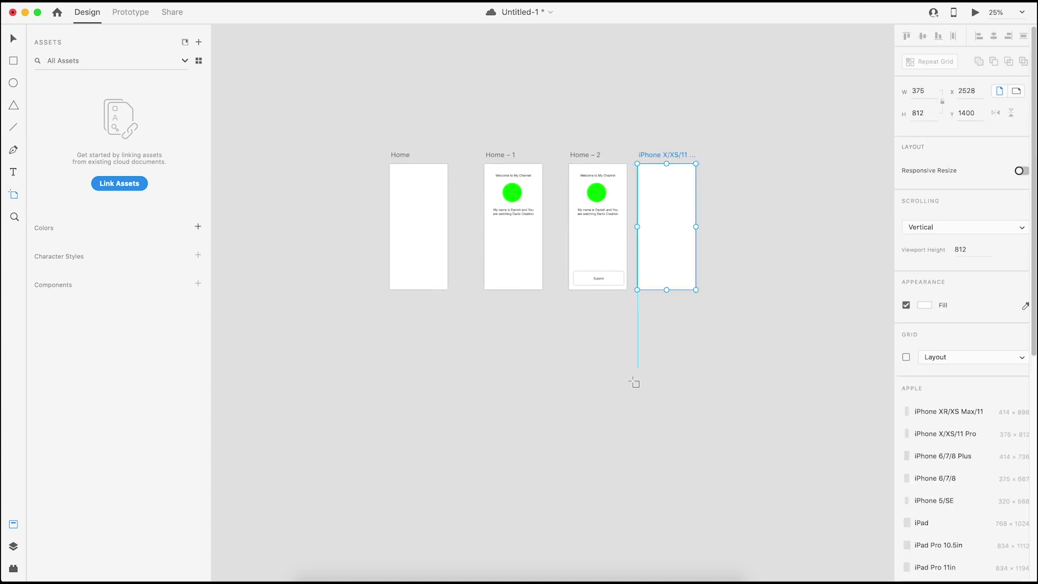
pyautogui.click(14, 40)
pyautogui.moveTo(670, 163); pyautogui.dragTo(422, 327)
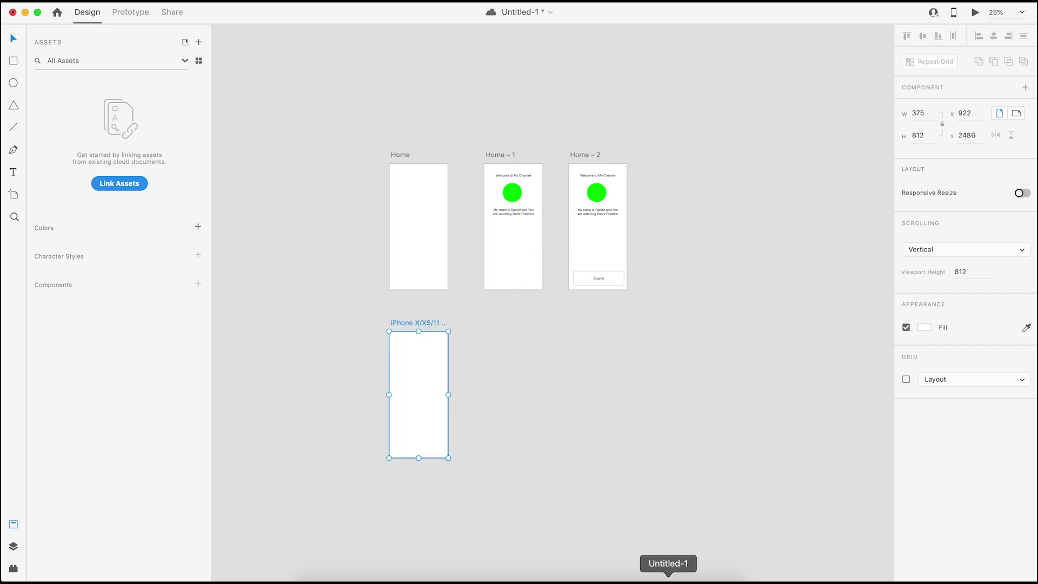
# Copy the microphone icon from the iPhone 5/SE – 6 artboard in the other open document and return to the prototype file
pyautogui.click(668, 577)
pyautogui.click(531, 165)
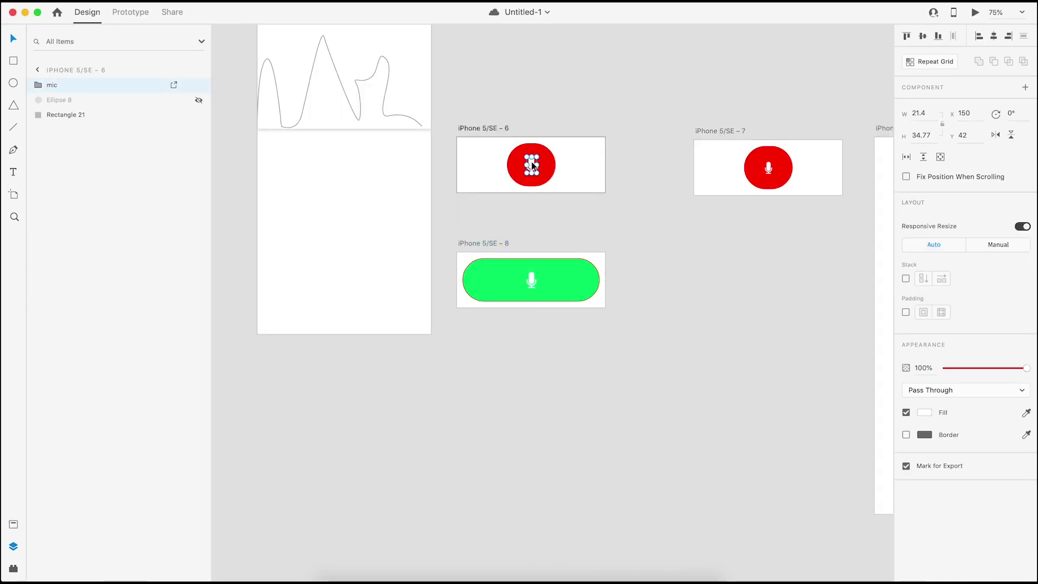
pyautogui.click(25, 12)
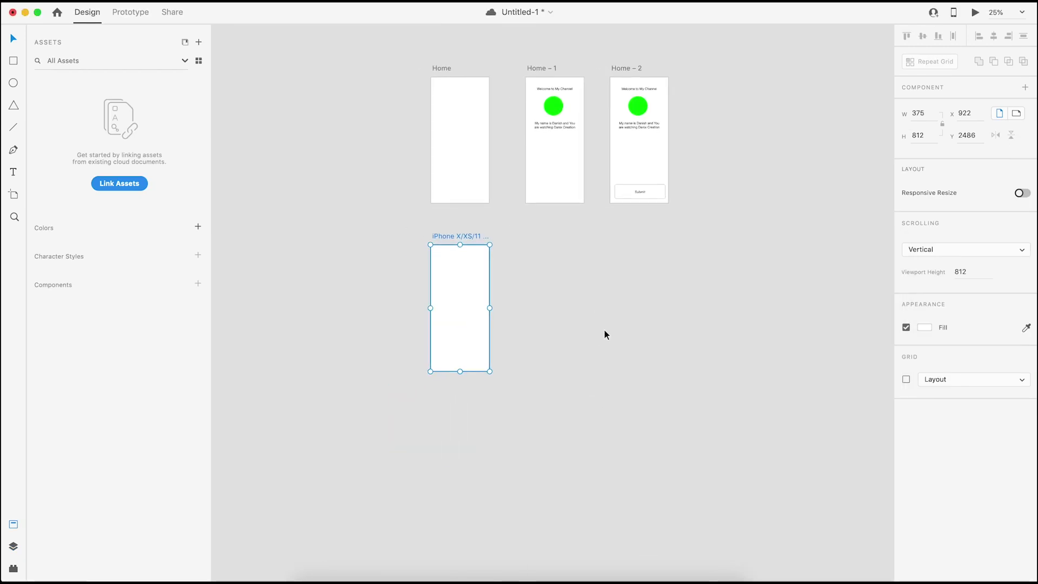
# Draw a circle about 211 × 211 on the new iPhone artboard and center it horizontally and vertically
pyautogui.press('super+equal')
pyautogui.press('super+equal')
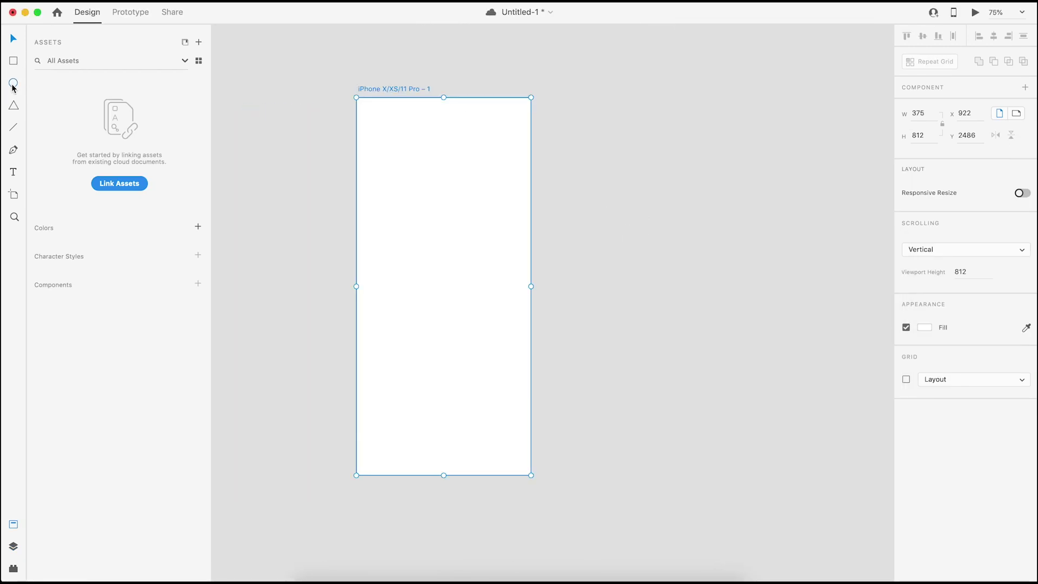
pyautogui.moveTo(395, 195); pyautogui.dragTo(492, 362)
pyautogui.click(13, 38)
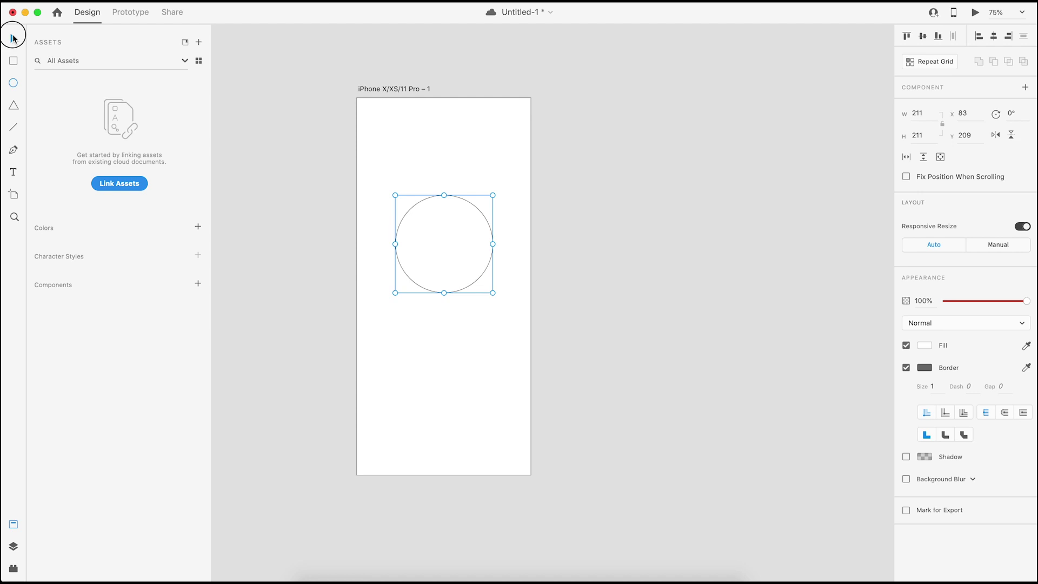
pyautogui.click(993, 35)
pyautogui.click(922, 36)
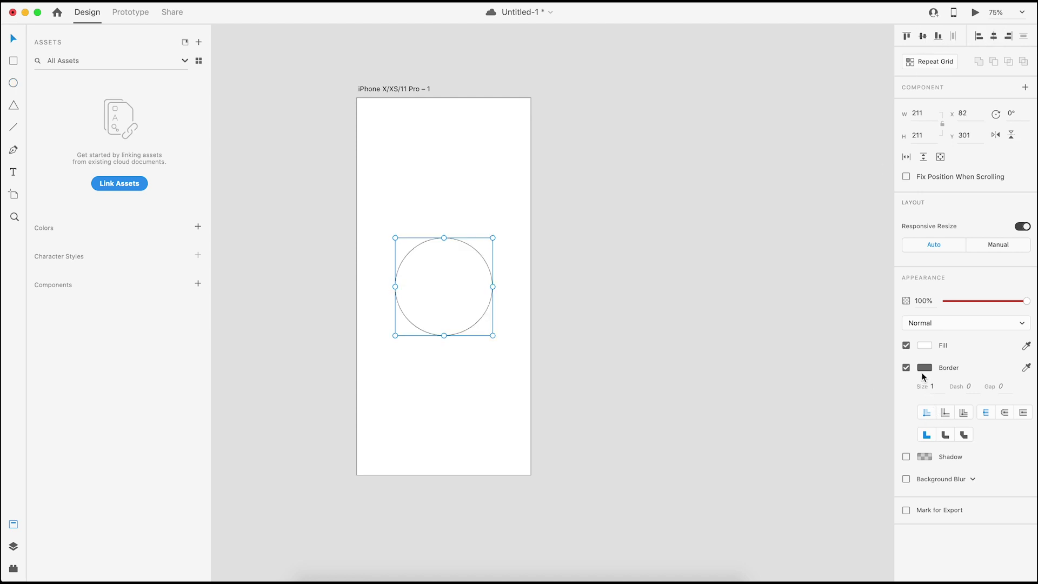
# Fill the circle with bright red and remove its border
pyautogui.click(924, 345)
pyautogui.moveTo(870, 285); pyautogui.dragTo(848, 273)
pyautogui.click(854, 274)
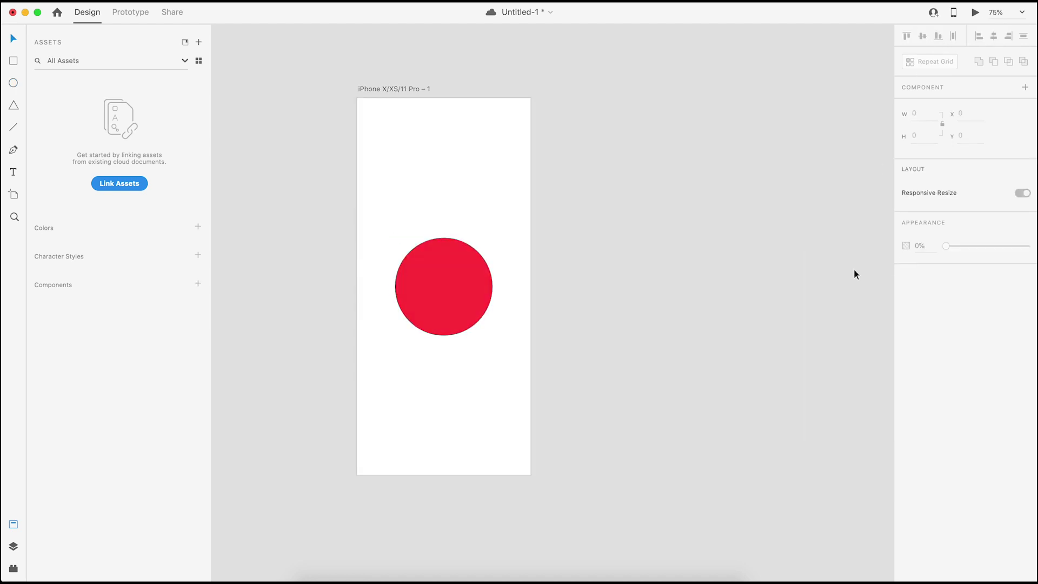
pyautogui.click(433, 266)
pyautogui.click(822, 346)
# Paste the microphone icon into the artboard and align it with the red circle's lower edge
pyautogui.click(468, 290)
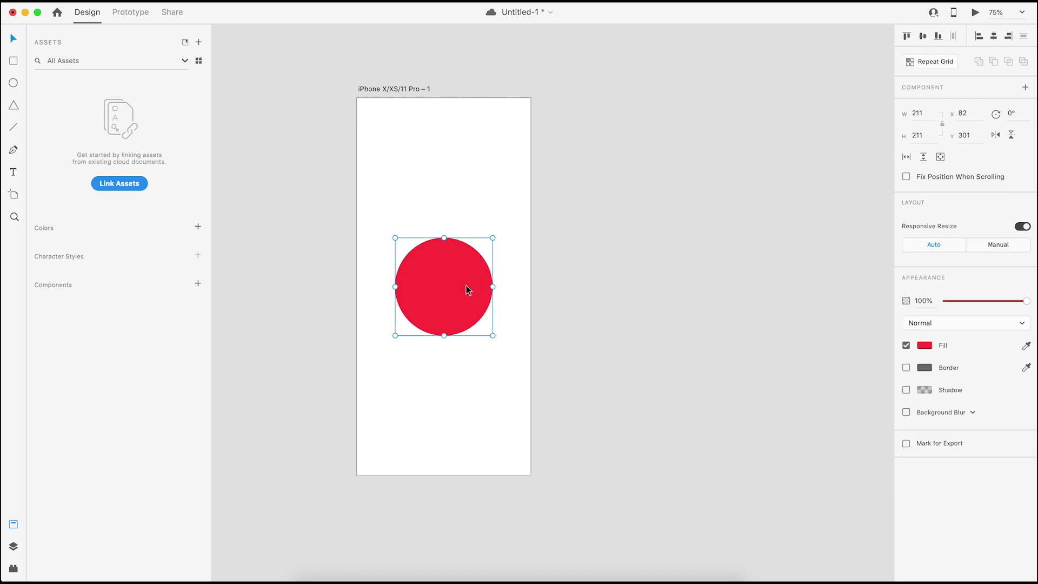
pyautogui.press('super+v')
pyautogui.keyDown('shift'); pyautogui.click(470, 284); pyautogui.keyUp('shift')
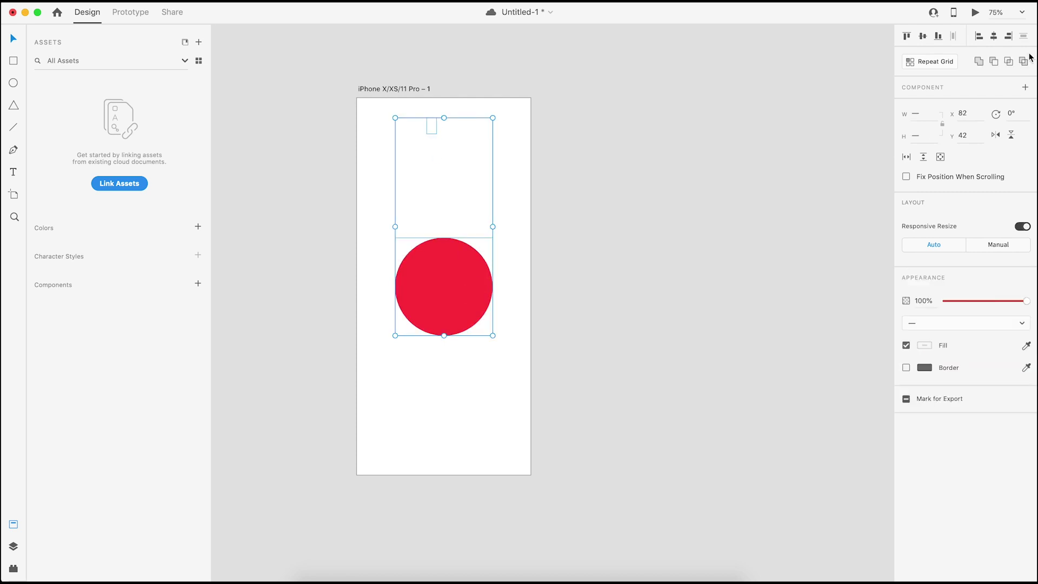
pyautogui.click(938, 36)
pyautogui.press('Escape')
# Enlarge the microphone icon and center it inside the red circle
pyautogui.click(445, 326)
pyautogui.moveTo(449, 321); pyautogui.dragTo(444, 286)
pyautogui.moveTo(415, 186); pyautogui.dragTo(465, 370)
pyautogui.click(922, 36)
pyautogui.click(829, 187)
pyautogui.moveTo(829, 188); pyautogui.dragTo(810, 160)
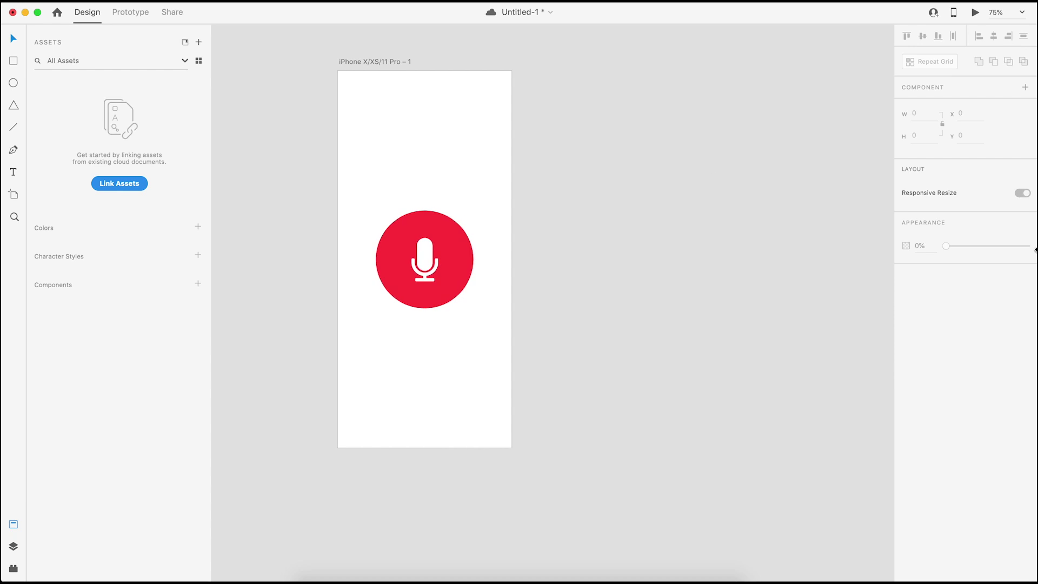
# Duplicate the iPhone X/XS/11 Pro – 1 artboard with the microphone button and place the copy beside the original
pyautogui.hscroll(2, 335, 64)
pyautogui.click(323, 60)
pyautogui.keyDown('alt'); pyautogui.moveTo(322, 59); pyautogui.dragTo(554, 58); pyautogui.keyUp('alt')
# Shrink the microphone icon on the second artboard to about 28.5 × 46 and center it inside the red circle
pyautogui.click(610, 263)
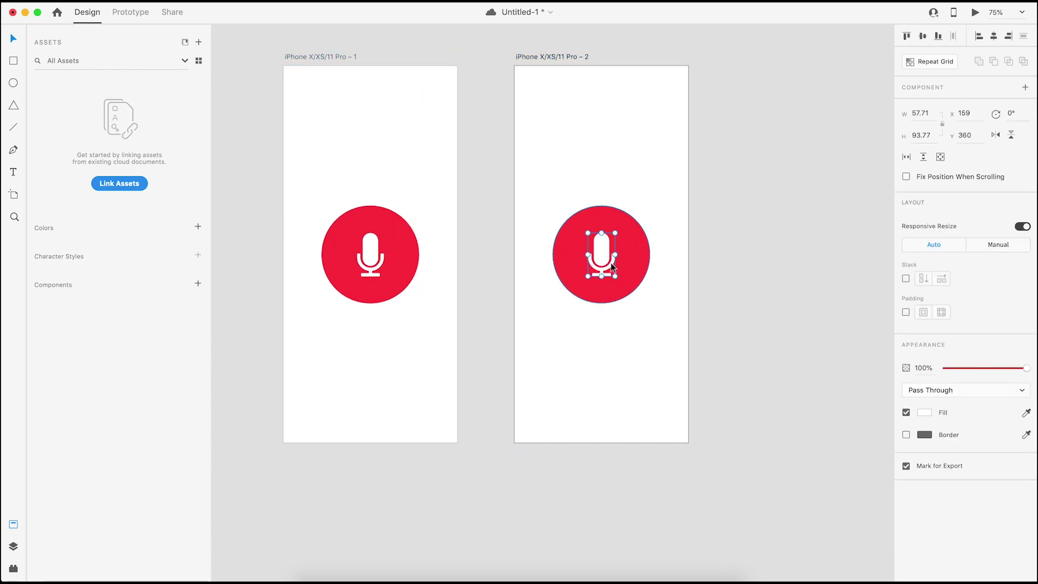
pyautogui.moveTo(615, 276); pyautogui.dragTo(601, 254)
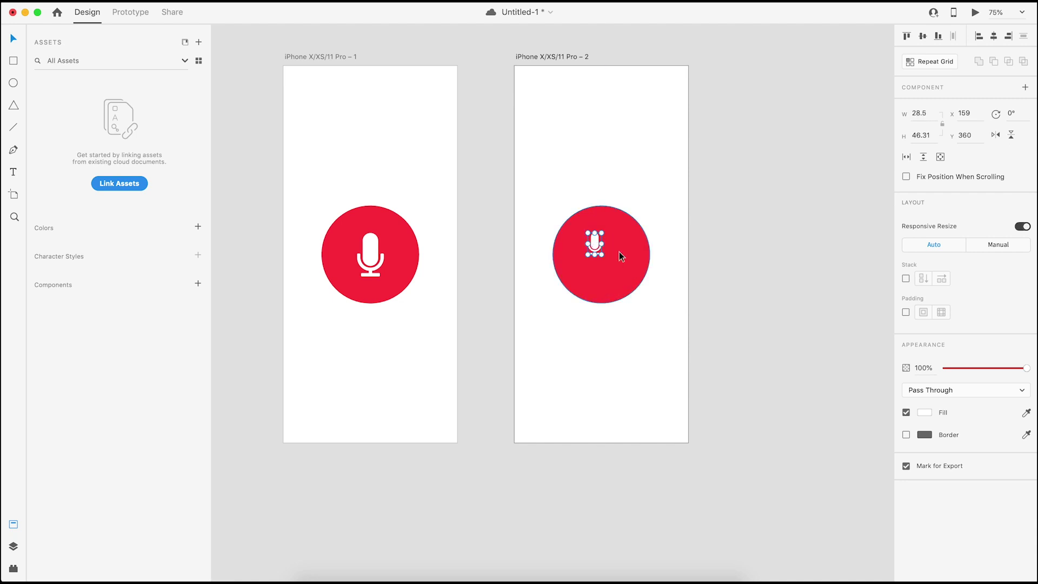
pyautogui.keyDown('shift'); pyautogui.click(619, 255); pyautogui.keyUp('shift')
pyautogui.click(998, 37)
pyautogui.click(923, 36)
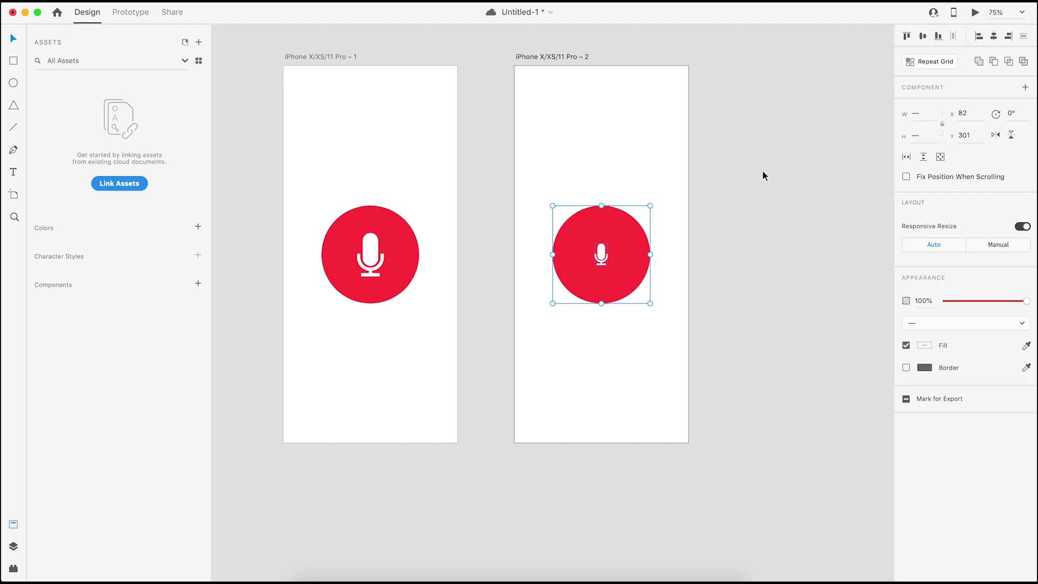
pyautogui.click(756, 170)
# Connect the first microphone artboard to the second one with a time-triggered Auto-Animate interaction in Prototype mode
pyautogui.hscroll(-2, 268, 64)
pyautogui.moveTo(366, 61); pyautogui.dragTo(366, 80)
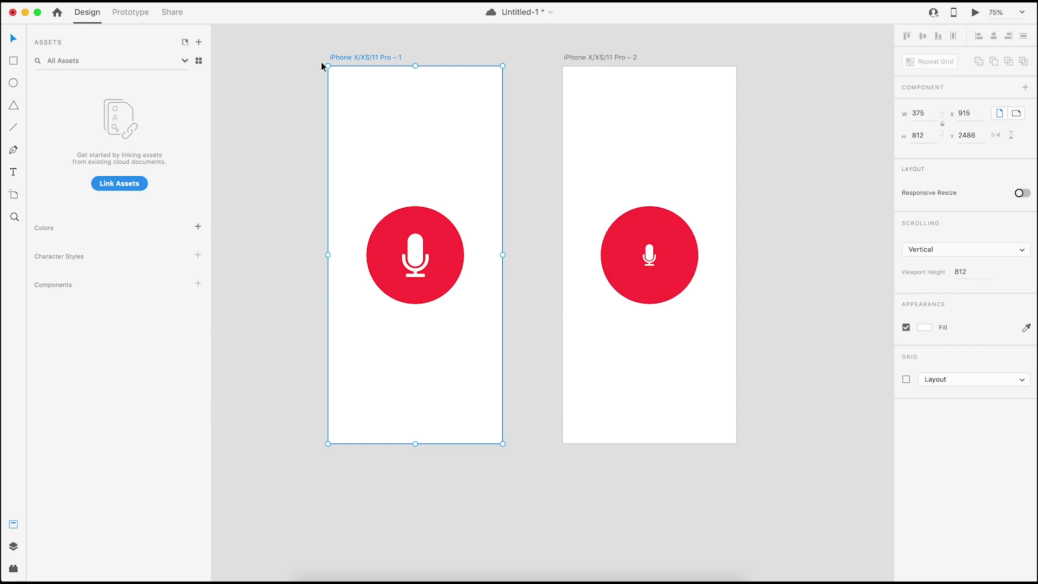
pyautogui.click(128, 12)
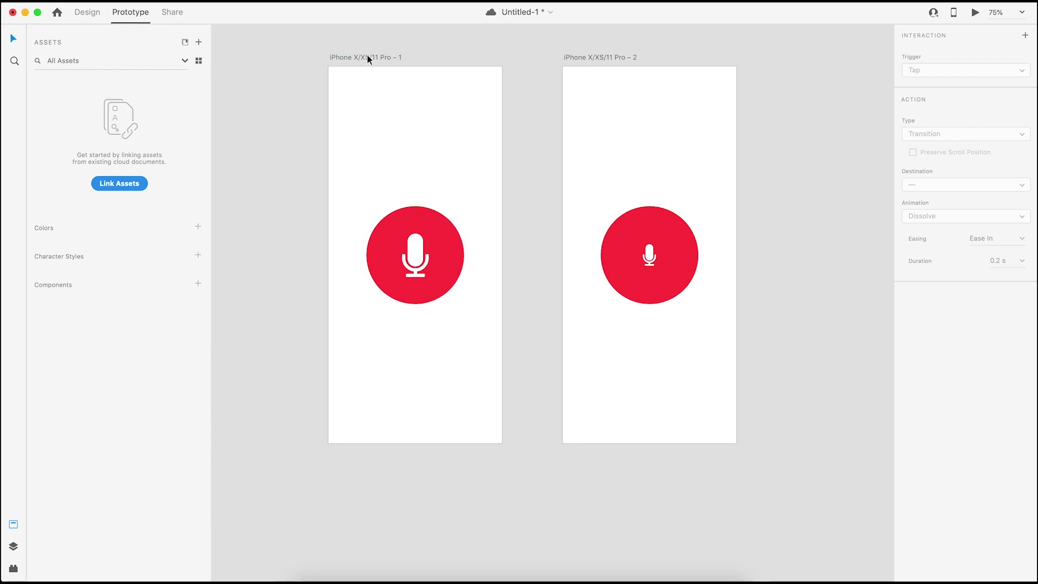
pyautogui.moveTo(502, 242); pyautogui.dragTo(654, 103)
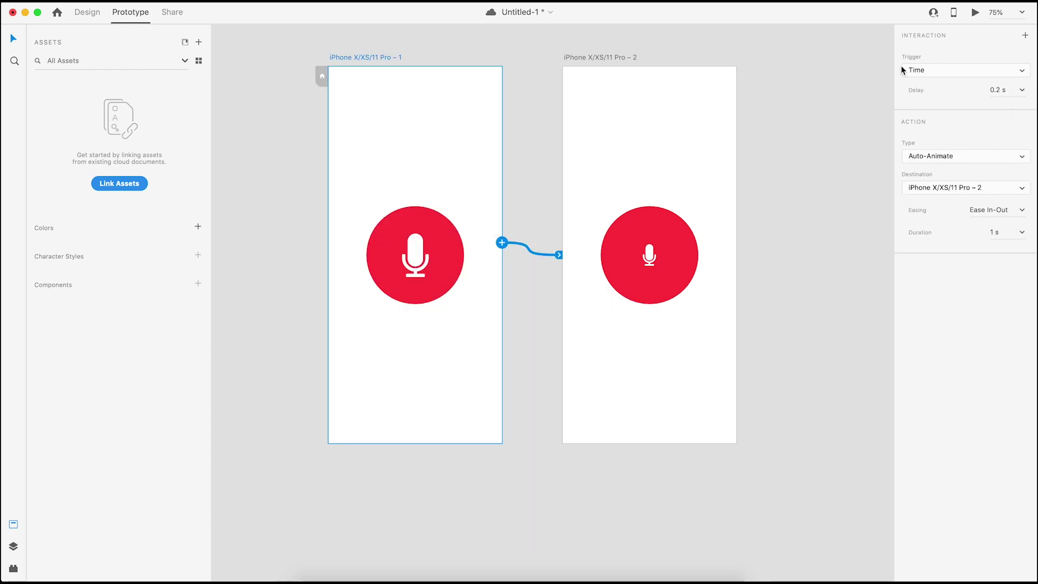
# Set the interaction's delay to 0 s and its duration to 0.6 s, and preview the transition
pyautogui.click(1021, 91)
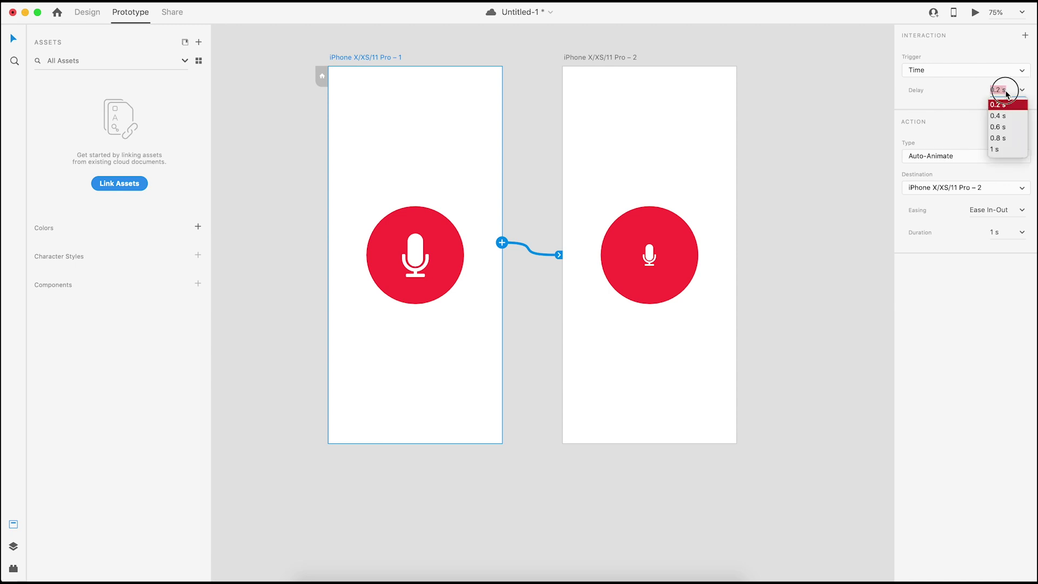
pyautogui.press('BackSpace')
pyautogui.press('BackSpace')
pyautogui.press('Tab')
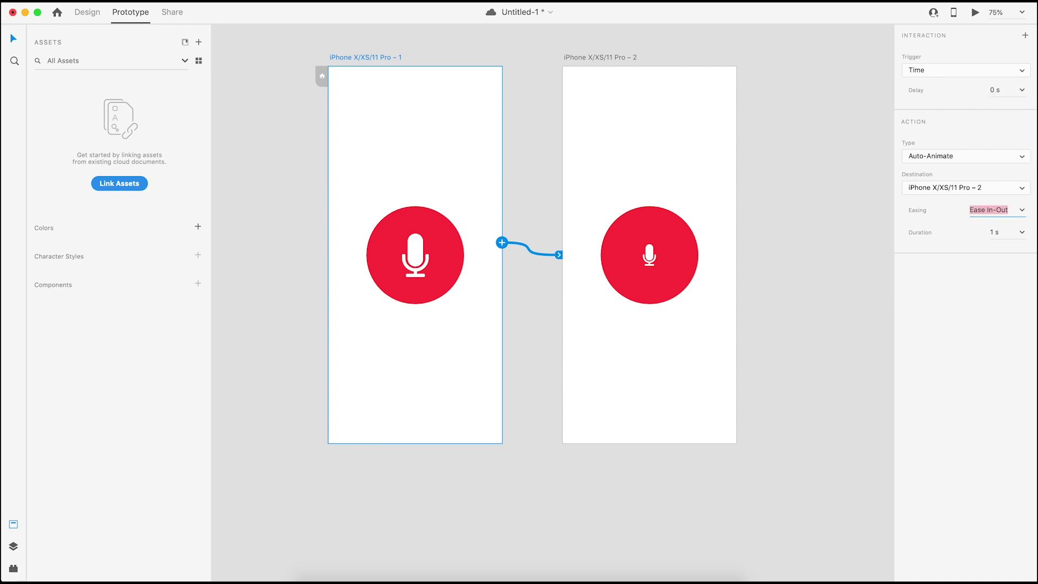
pyautogui.click(1023, 233)
pyautogui.click(998, 270)
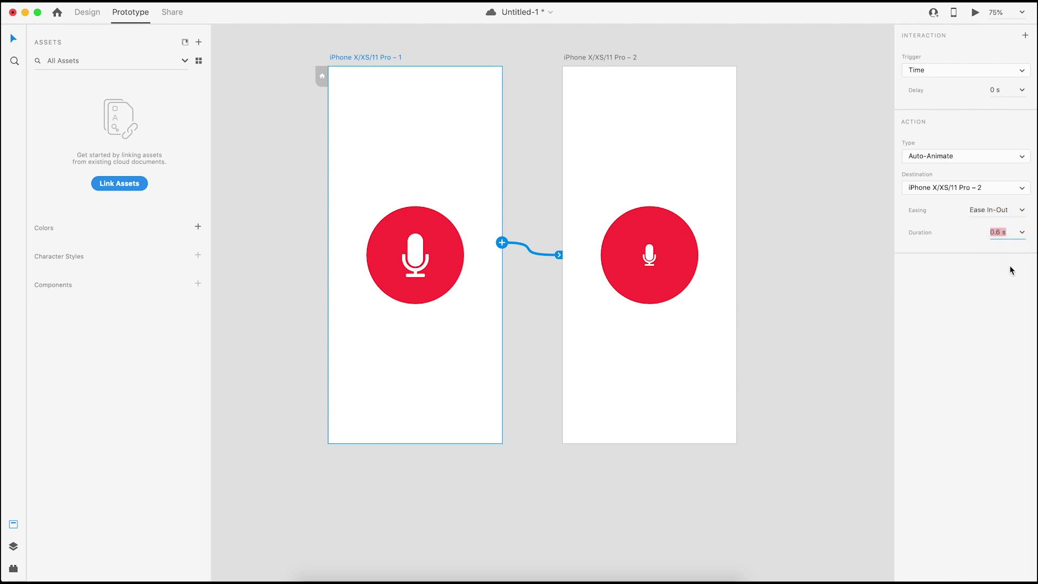
pyautogui.click(979, 13)
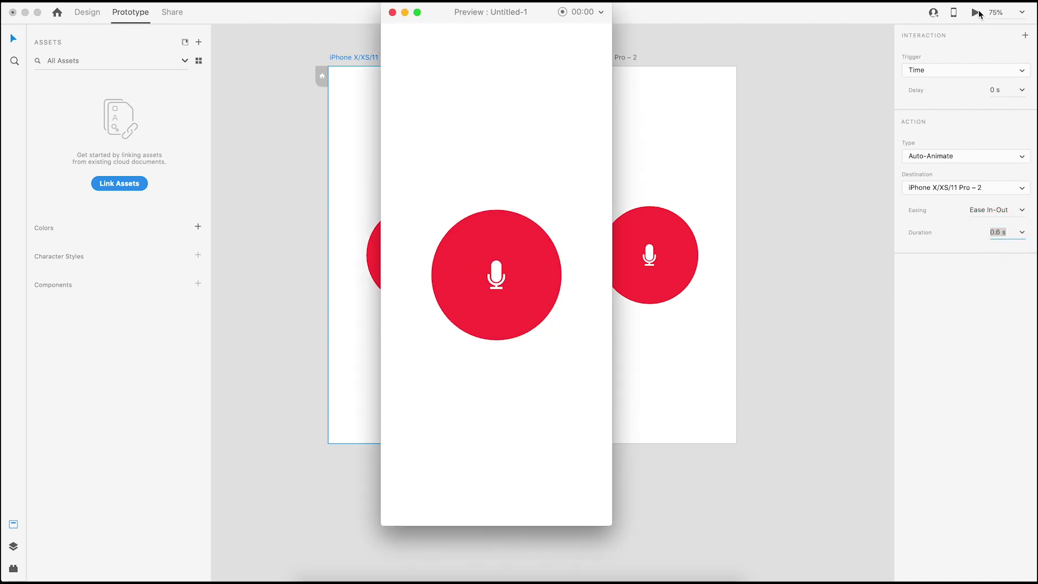
pyautogui.click(392, 13)
# Link the second microphone artboard back to the first with the same timed Auto-Animate and preview the loop
pyautogui.click(608, 59)
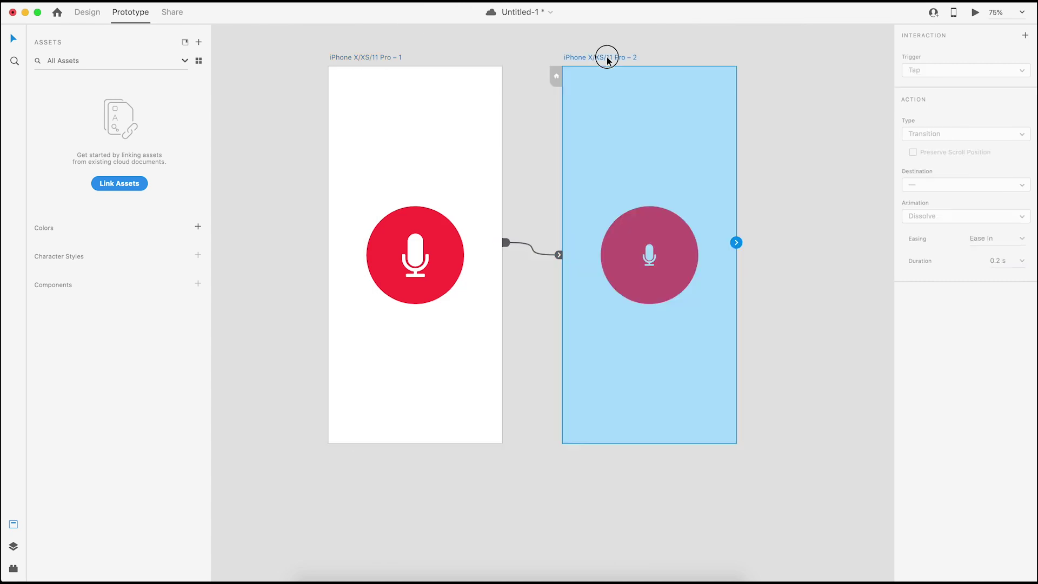
pyautogui.moveTo(736, 243); pyautogui.dragTo(448, 142)
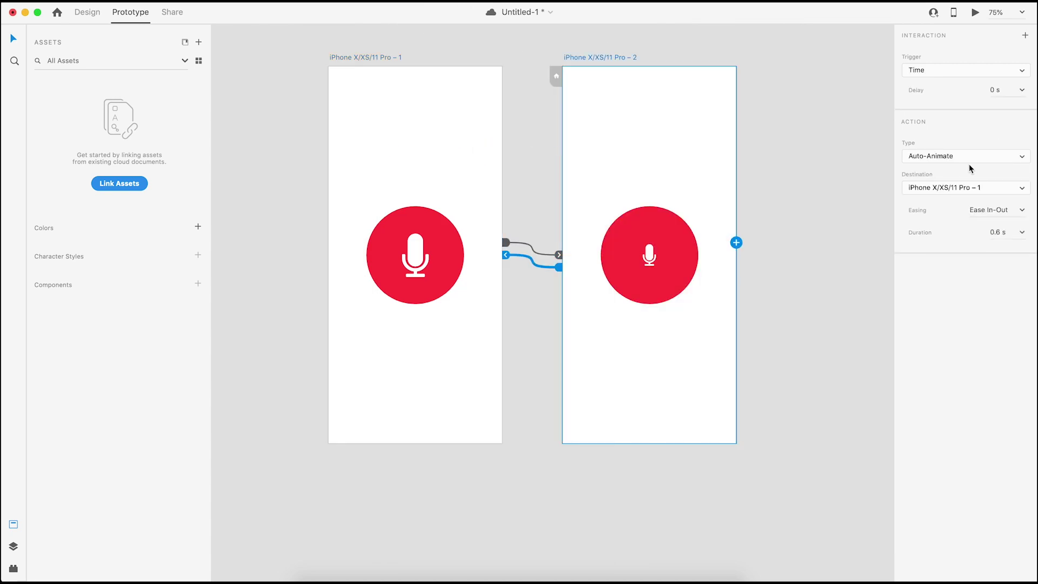
pyautogui.click(377, 58)
pyautogui.click(977, 13)
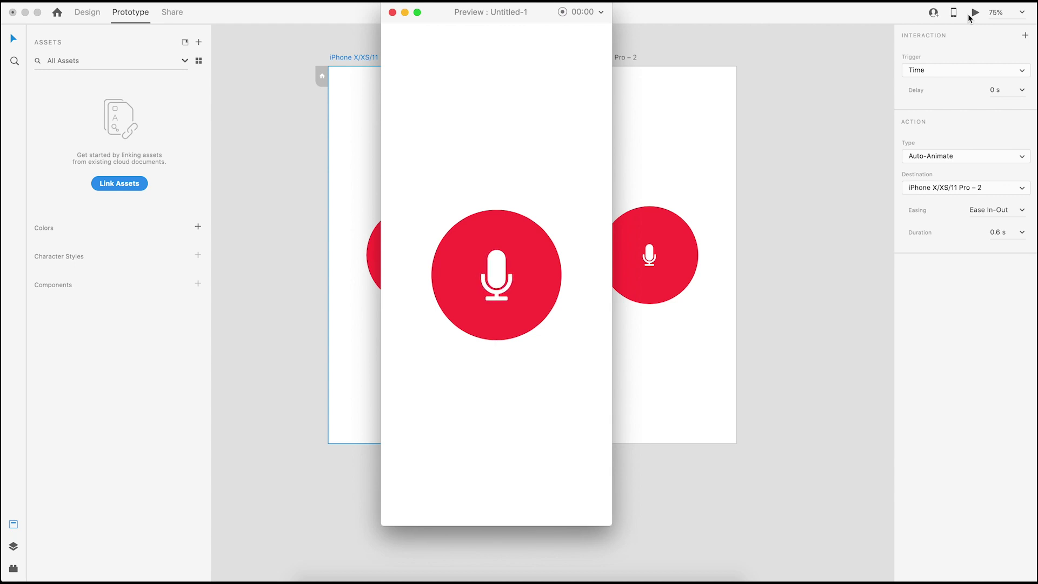
pyautogui.click(392, 12)
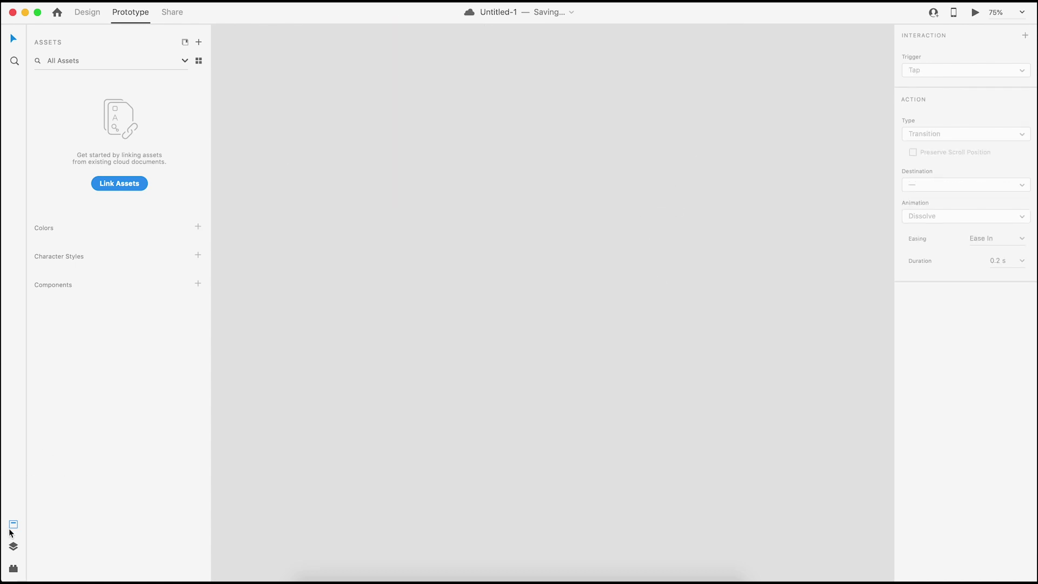
# Return to Design mode, hide the assets and add a new iPhone XR/XS Max/11 artboard on an empty canvas area
pyautogui.click(11, 531)
pyautogui.click(90, 15)
pyautogui.click(13, 192)
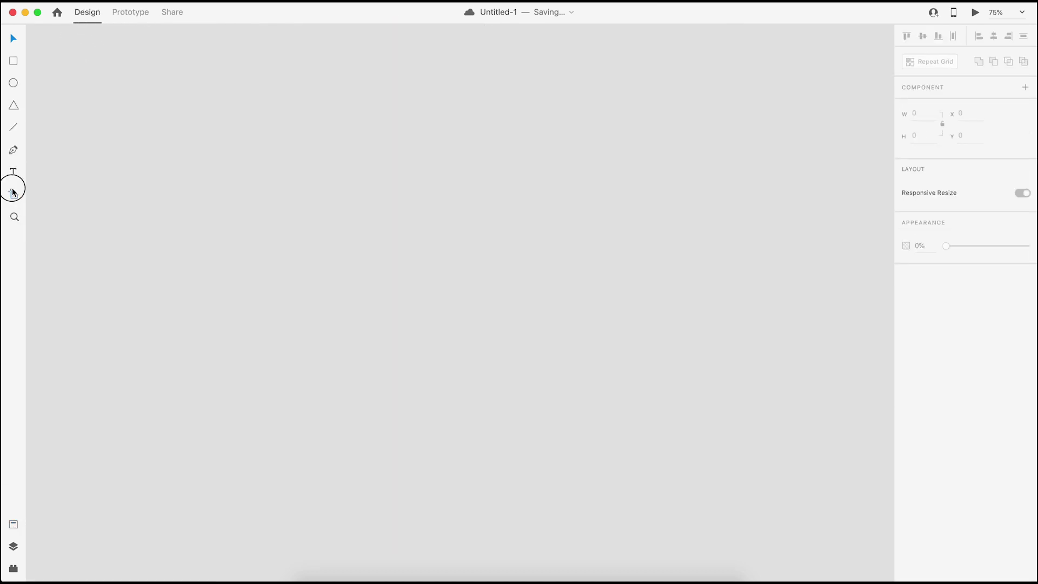
pyautogui.click(954, 62)
pyautogui.click(12, 37)
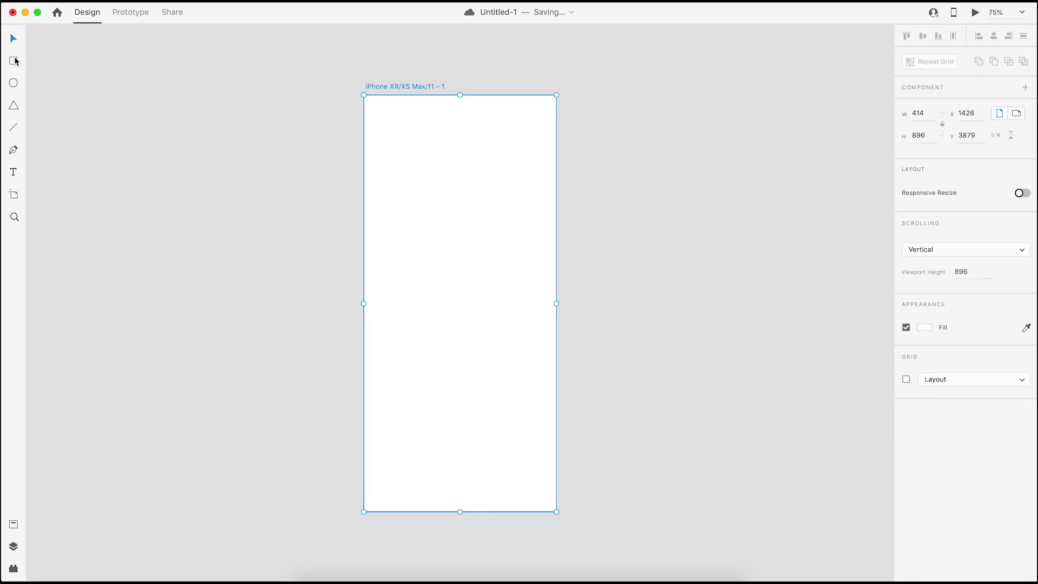
# Draw a circle on the new artboard and set its size to 36 × 36
pyautogui.click(14, 84)
pyautogui.moveTo(426, 279); pyautogui.dragTo(455, 307)
pyautogui.doubleClick(908, 110)
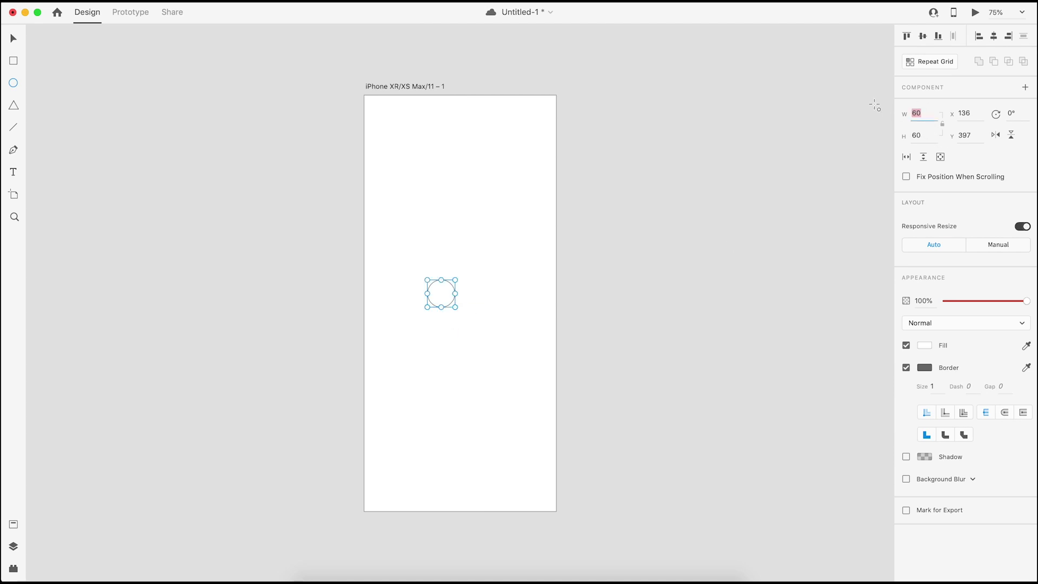
pyautogui.write('36')
pyautogui.press('Tab')
pyautogui.write('3')
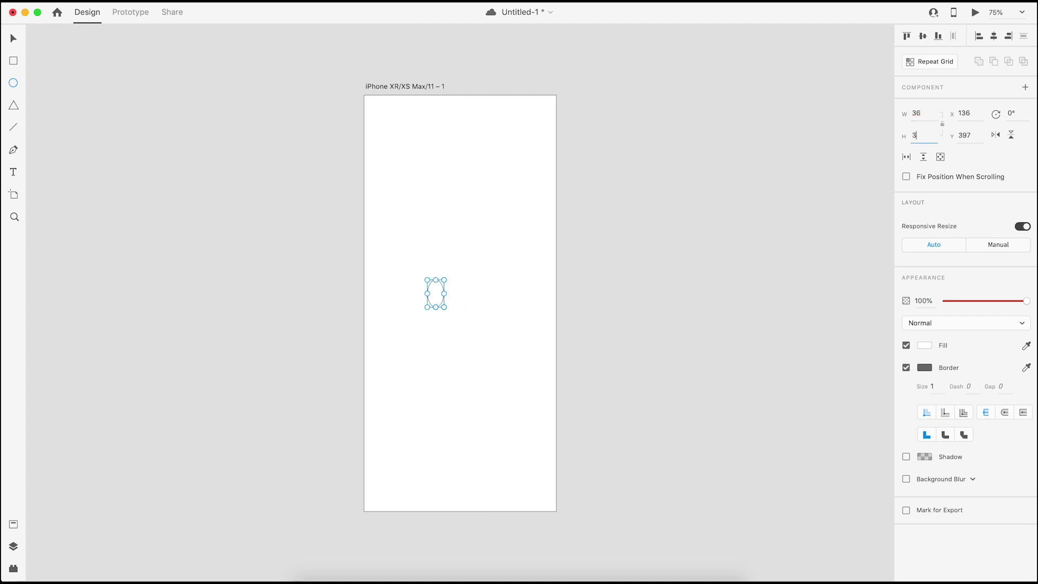
pyautogui.press('Return')
# Center the small circle on the artboard, fill it with bright red and remove its border
pyautogui.click(986, 38)
pyautogui.click(924, 37)
pyautogui.click(923, 351)
pyautogui.moveTo(865, 292); pyautogui.dragTo(845, 268)
pyautogui.click(917, 332)
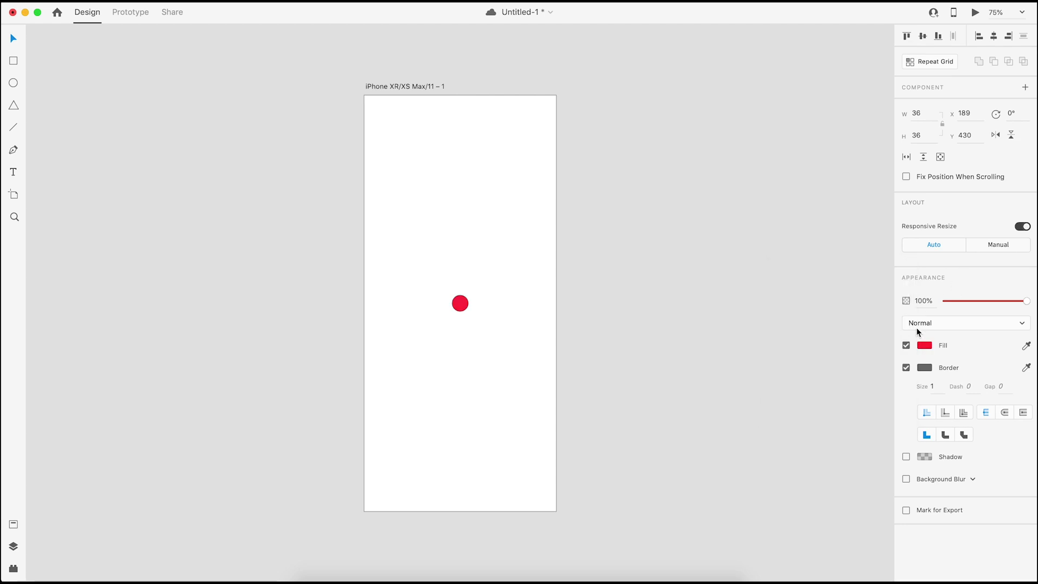
pyautogui.click(906, 368)
pyautogui.click(667, 300)
# Duplicate the red circle four times, placing copies about 96 px above, below, right and left of the center circle
pyautogui.press('super+equal')
pyautogui.press('super+equal')
pyautogui.press('super+equal')
pyautogui.moveTo(575, 339); pyautogui.dragTo(582, 282)
pyautogui.click(476, 245)
pyautogui.moveTo(476, 246); pyautogui.dragTo(479, 134)
pyautogui.click(476, 266)
pyautogui.moveTo(476, 266); pyautogui.dragTo(471, 362)
pyautogui.click(475, 243)
pyautogui.moveTo(476, 243); pyautogui.dragTo(591, 246)
pyautogui.click(481, 249)
pyautogui.moveTo(482, 249); pyautogui.dragTo(364, 248)
pyautogui.click(595, 329)
# Recolor the outer circles: the right one blue, the upper one green, the left one dark maroon and the lower one yellow
pyautogui.click(575, 246)
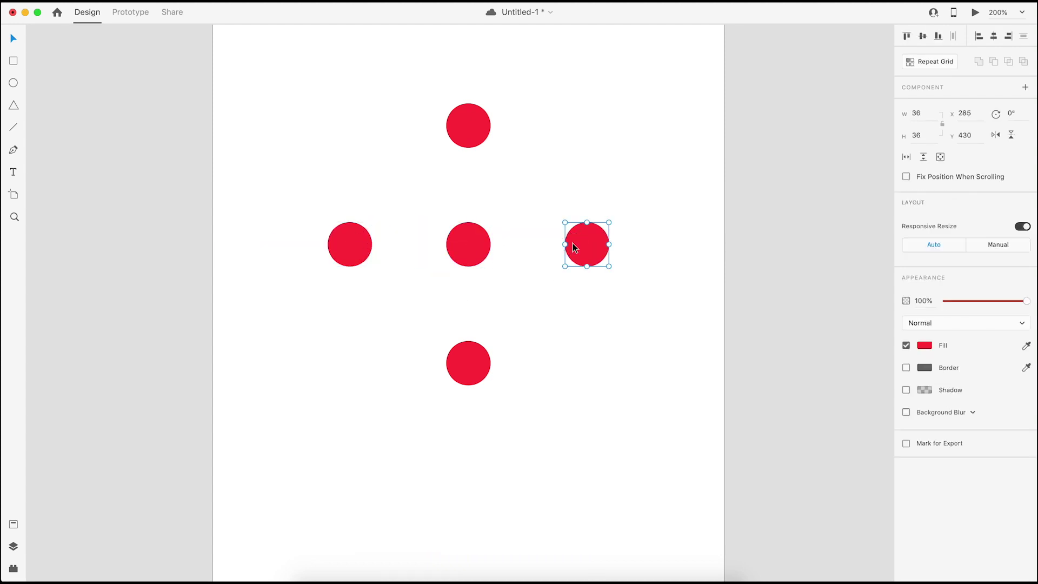
pyautogui.click(924, 345)
pyautogui.moveTo(881, 327); pyautogui.dragTo(856, 355)
pyautogui.click(486, 133)
pyautogui.click(927, 345)
pyautogui.click(347, 250)
pyautogui.click(924, 344)
pyautogui.click(450, 367)
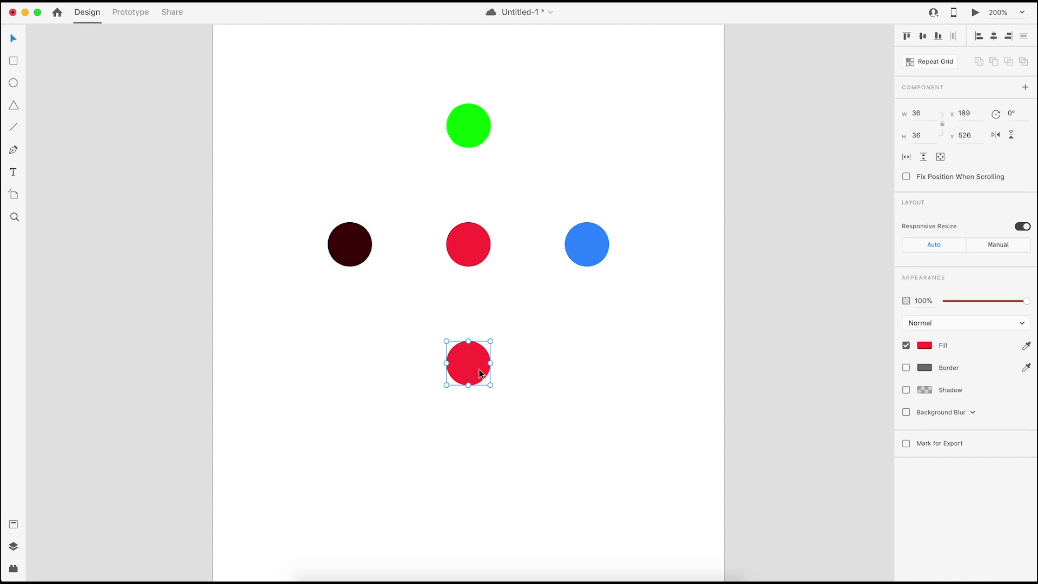
pyautogui.click(924, 345)
pyautogui.moveTo(887, 375); pyautogui.dragTo(881, 364)
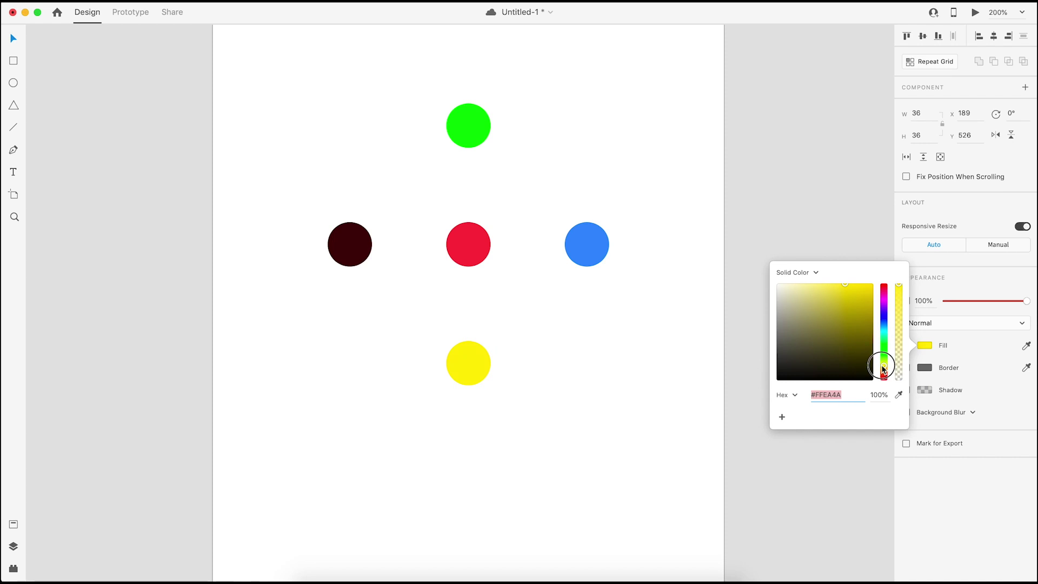
pyautogui.click(645, 320)
# Group all five colored circles and center the group on the artboard
pyautogui.press('super+1')
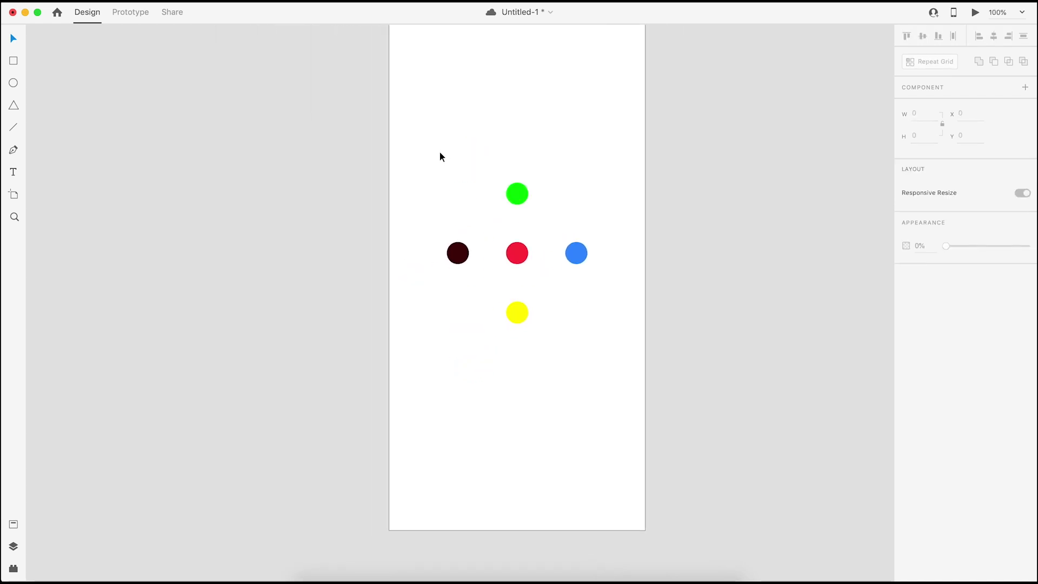
pyautogui.moveTo(440, 155); pyautogui.dragTo(582, 344)
pyautogui.press('super+g')
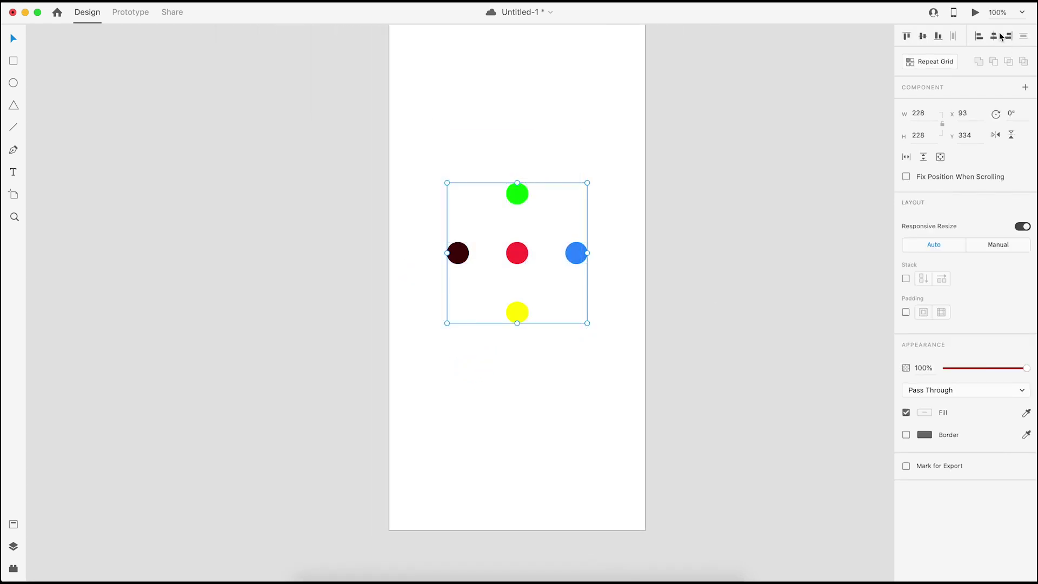
pyautogui.click(923, 36)
pyautogui.click(790, 165)
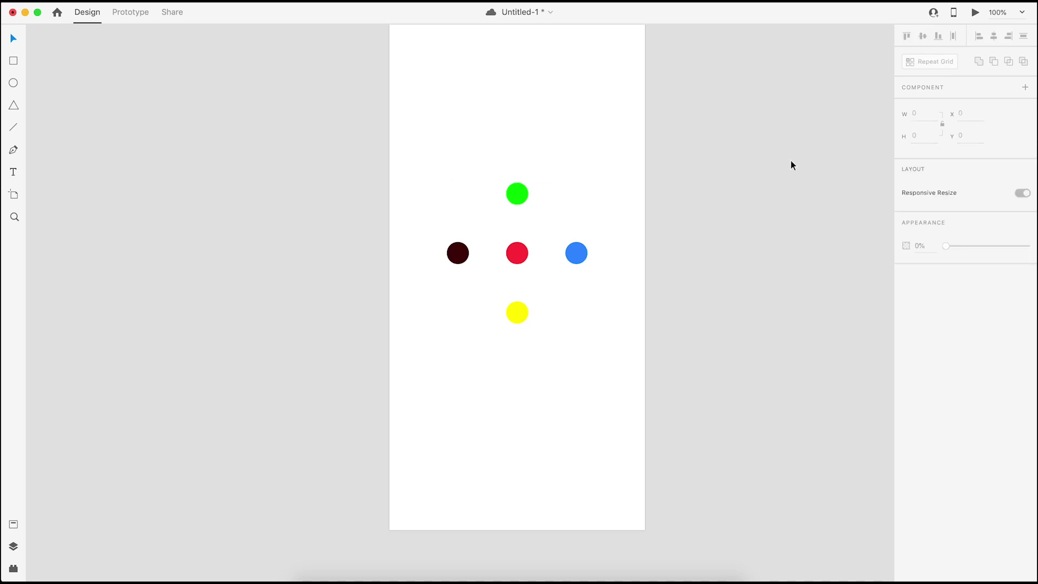
# Duplicate the artboard with the five colored circles and place the copy beside the original
pyautogui.click(627, 211)
pyautogui.click(314, 97)
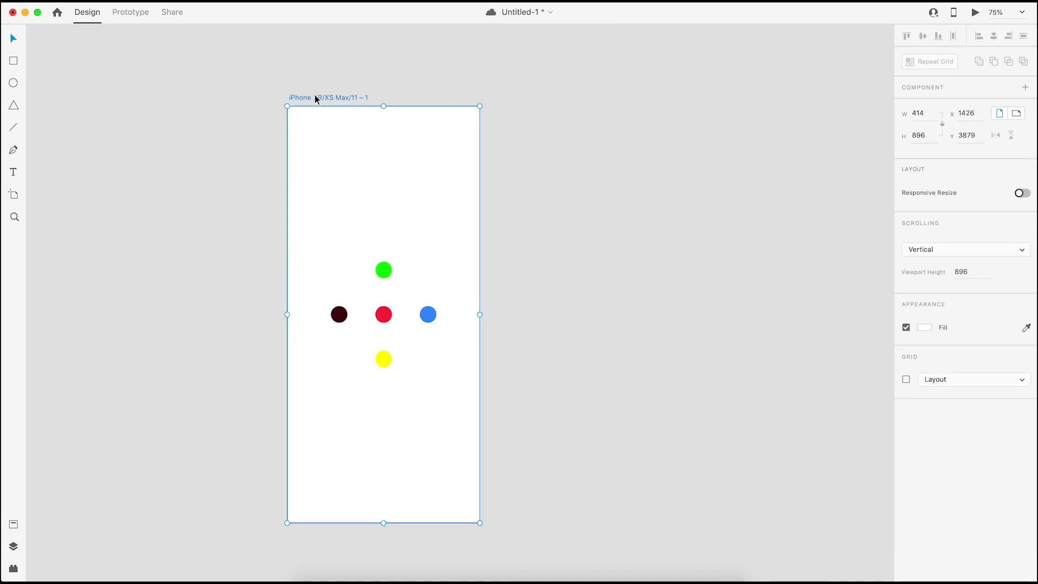
pyautogui.moveTo(315, 98); pyautogui.dragTo(579, 98)
pyautogui.click(713, 226)
# Enlarge the green circle on the copied artboard and set its size to 60 × 60
pyautogui.scroll(5, 713, 224)
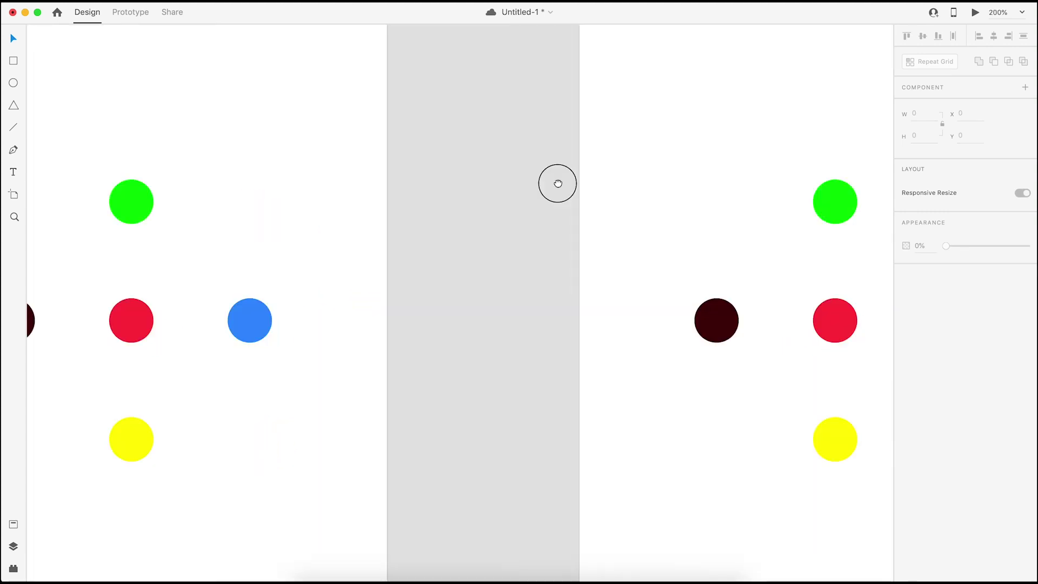
pyautogui.hscroll(3, 556, 180)
pyautogui.click(700, 187)
pyautogui.click(701, 186)
pyautogui.moveTo(664, 165); pyautogui.dragTo(645, 144)
pyautogui.moveTo(708, 209); pyautogui.dragTo(712, 212)
pyautogui.click(896, 112)
pyautogui.write('6')
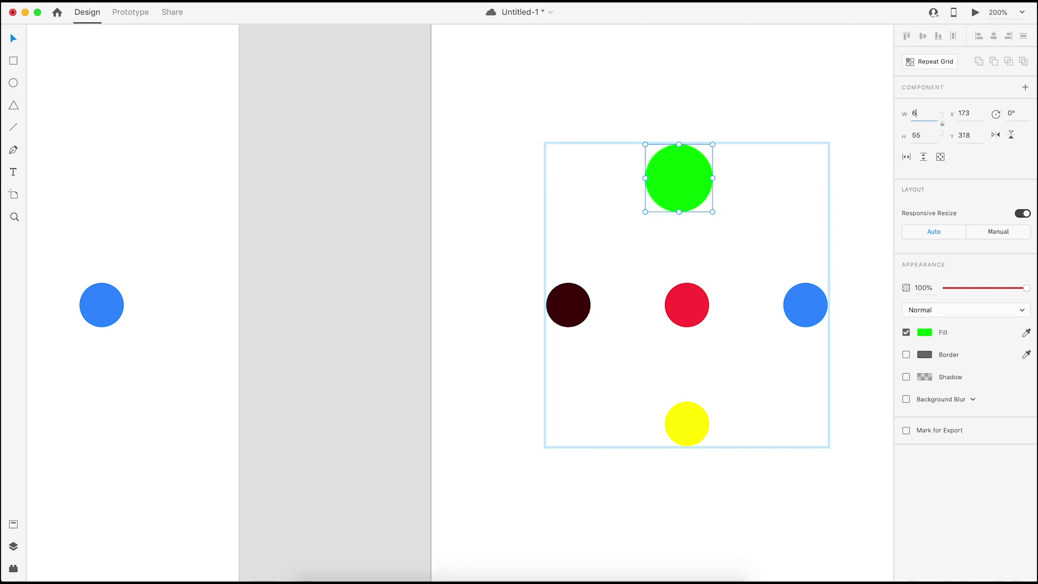
pyautogui.write('0')
pyautogui.press('Tab')
pyautogui.write('60')
pyautogui.press('Return')
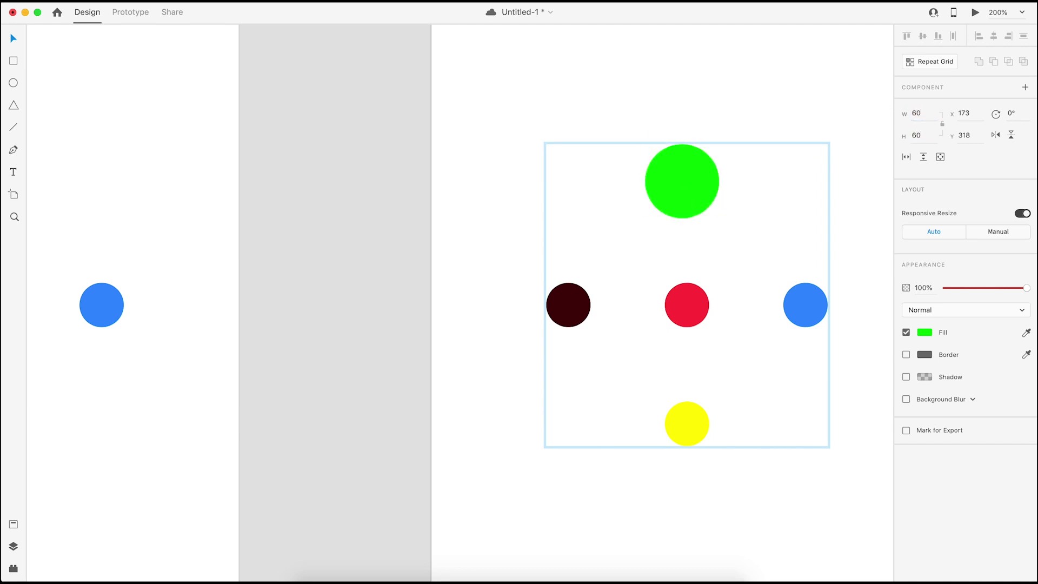
# Set the blue circle on the copied artboard to 60 × 60
pyautogui.click(811, 321)
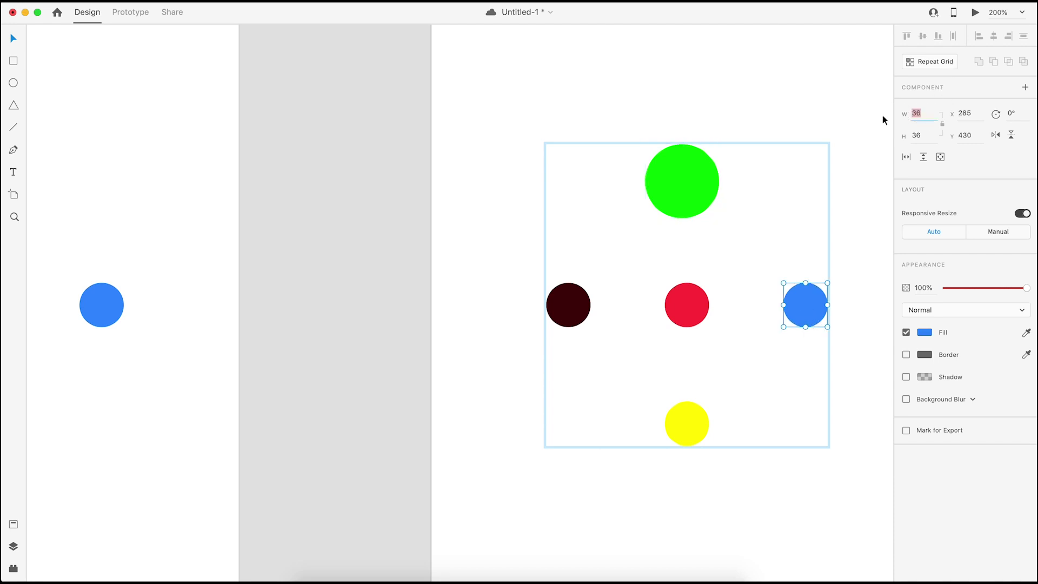
pyautogui.write('60')
pyautogui.press('Tab')
pyautogui.write('60')
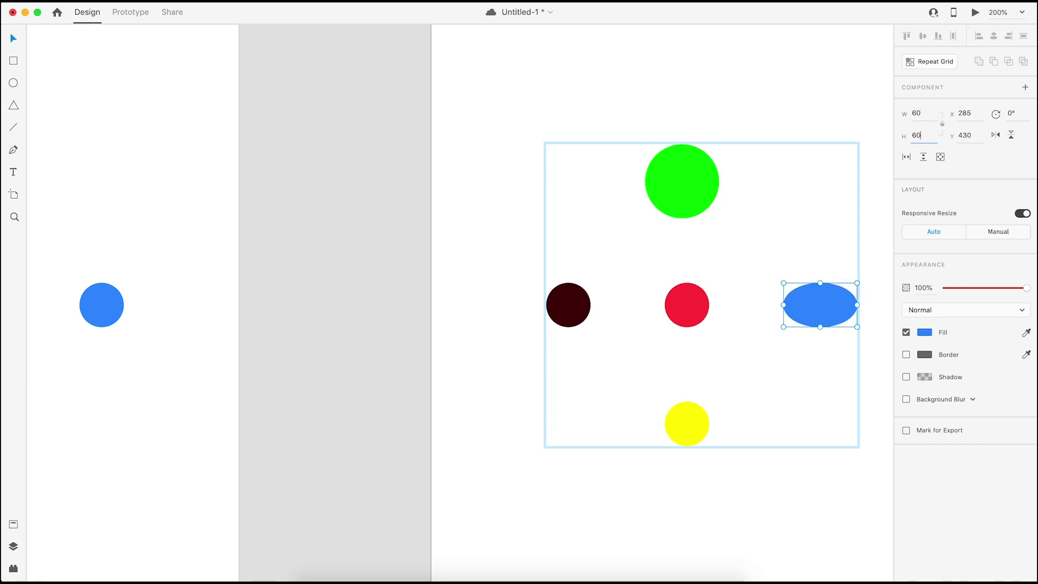
pyautogui.press('Return')
# Set the red center circle and the yellow circle on the copied artboard to 60 × 60
pyautogui.press('Tab')
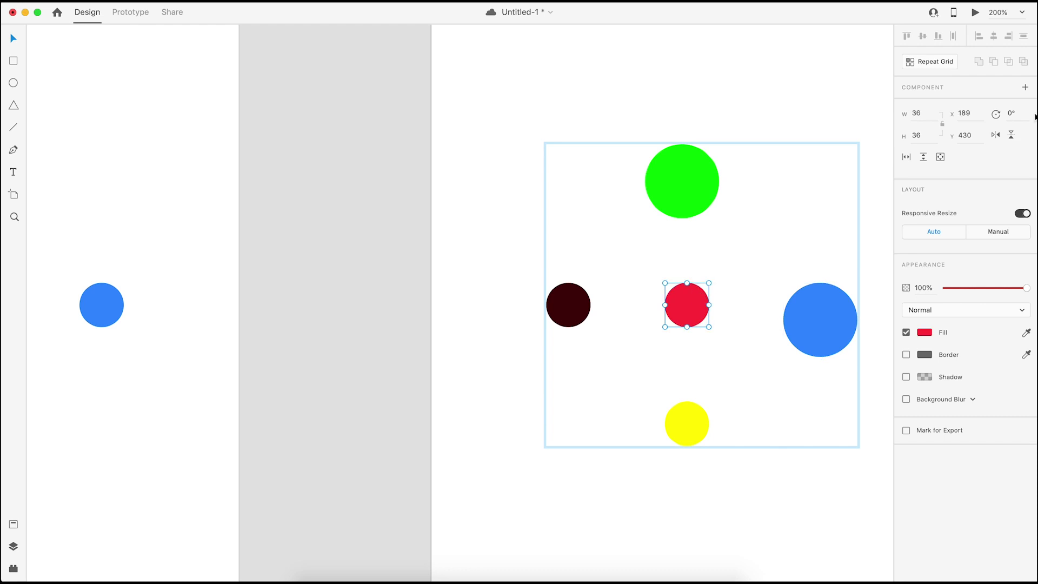
pyautogui.click(942, 123)
pyautogui.click(916, 112)
pyautogui.write('60')
pyautogui.press('Return')
pyautogui.click(684, 427)
pyautogui.click(942, 124)
pyautogui.click(916, 113)
pyautogui.write('60')
pyautogui.press('Return')
# Set the dark maroon circle on the copied artboard to 60 × 60
pyautogui.click(568, 305)
pyautogui.click(942, 124)
pyautogui.click(916, 112)
pyautogui.write('60')
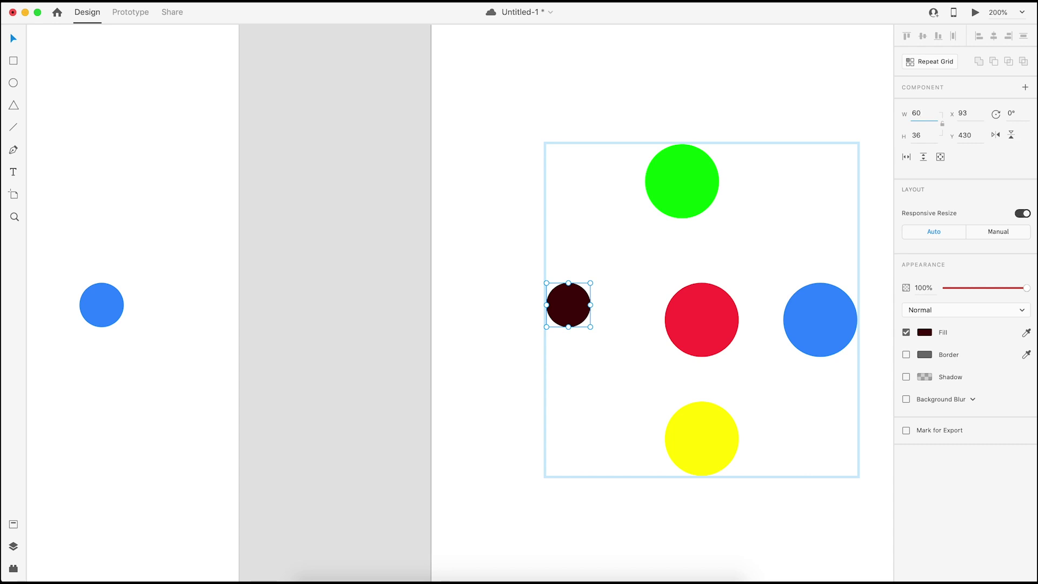
pyautogui.press('Tab')
pyautogui.write('0')
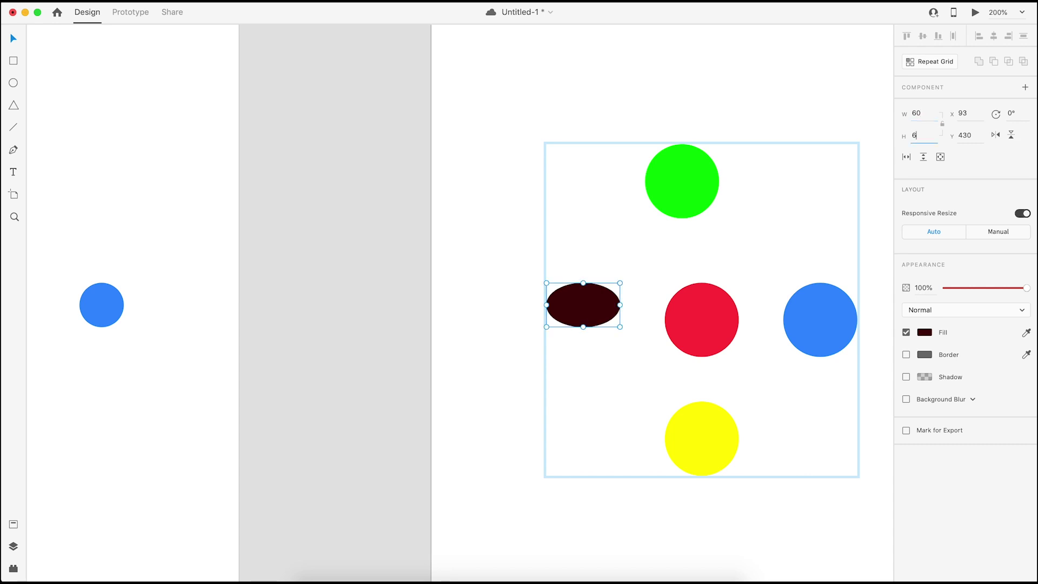
pyautogui.write('0')
pyautogui.press('Return')
# Align the enlarged green, red and yellow circles in one column and select the maroon, red and blue circles as the middle row
pyautogui.moveTo(686, 214); pyautogui.dragTo(702, 202)
pyautogui.keyDown('shift'); pyautogui.click(699, 317); pyautogui.keyUp('shift')
pyautogui.keyDown('shift'); pyautogui.click(678, 452); pyautogui.keyUp('shift')
pyautogui.click(994, 36)
pyautogui.click(596, 313)
pyautogui.keyDown('shift'); pyautogui.click(690, 324); pyautogui.keyUp('shift')
pyautogui.keyDown('shift'); pyautogui.click(822, 322); pyautogui.keyUp('shift')
pyautogui.press('super+a')
pyautogui.click(721, 124)
# Rearrange the circles on the second artboard around the red one: yellow above, green below, blue left and dark maroon right
pyautogui.press('super+minus')
pyautogui.press('super+minus')
pyautogui.click(508, 281)
pyautogui.moveTo(575, 243); pyautogui.dragTo(524, 297)
pyautogui.click(645, 272)
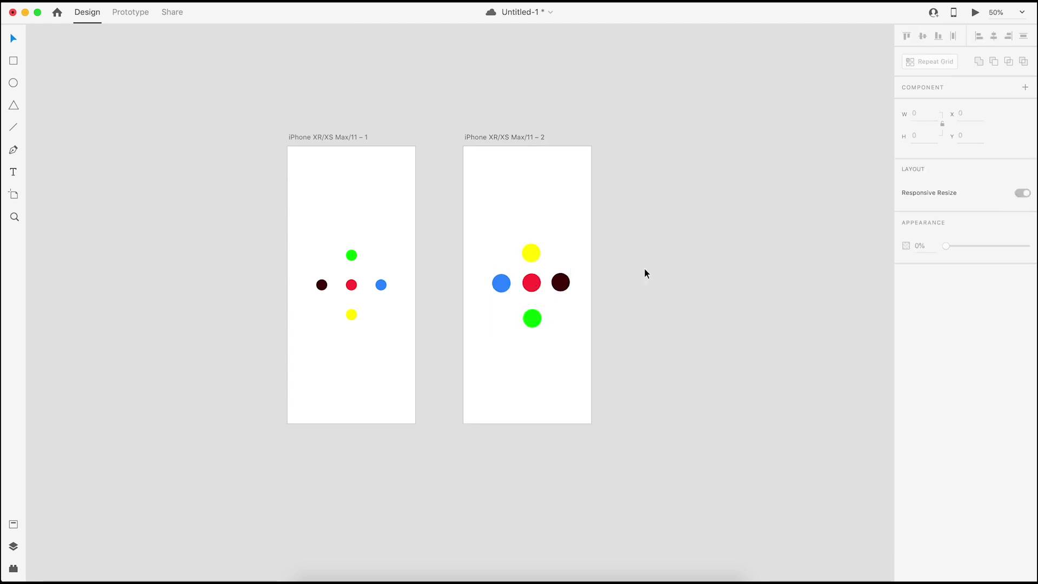
# Set the rotation of the grouped circles on the second artboard to 180°
pyautogui.click(523, 281)
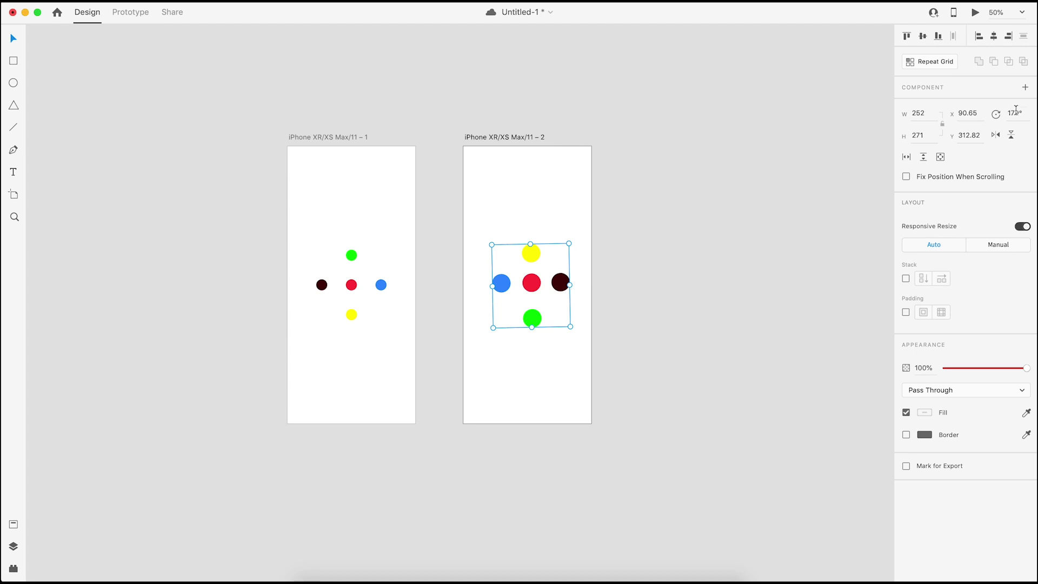
pyautogui.press('Up')
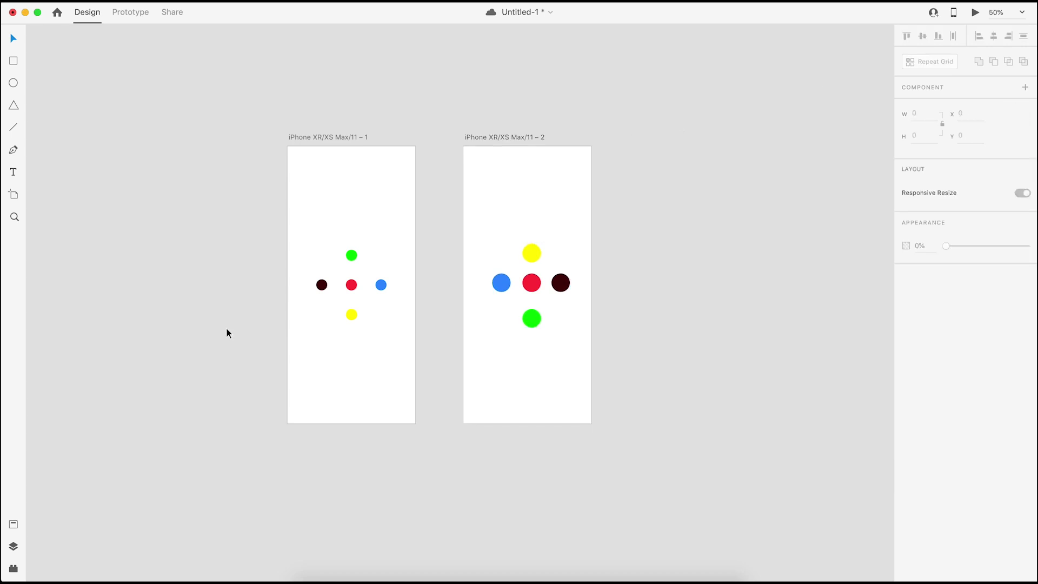
pyautogui.click(502, 293)
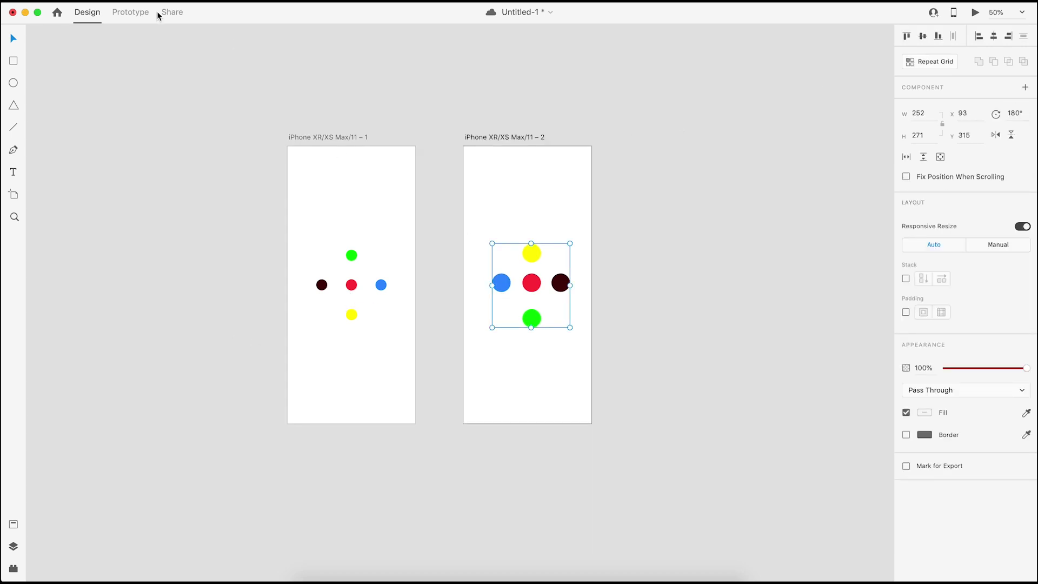
# Link the two circle artboards in both directions, using a time-triggered Auto-Animate with 0 s delay, Ease In-Out and 0.6 s duration
pyautogui.click(131, 15)
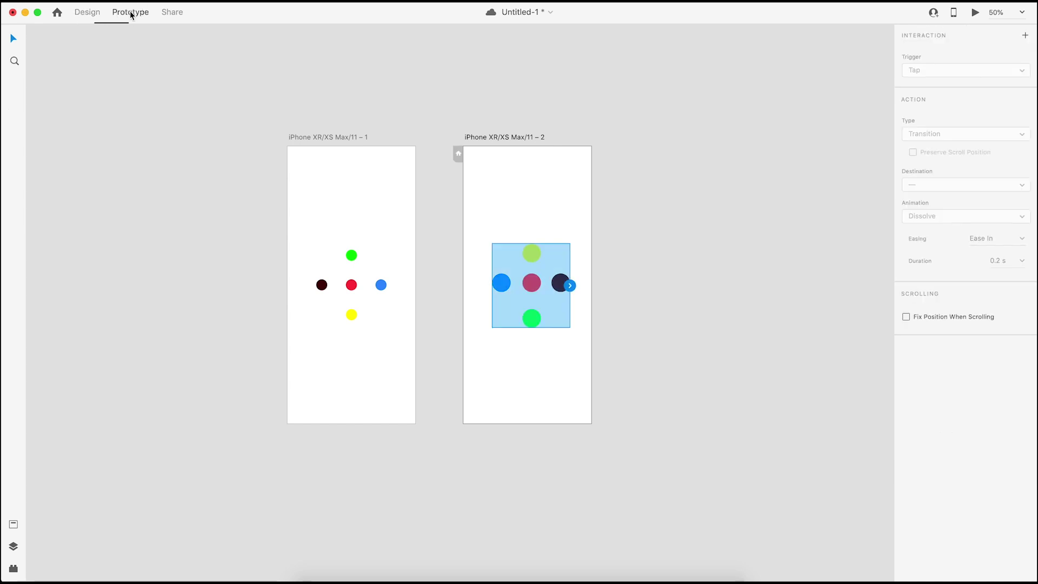
pyautogui.click(327, 136)
pyautogui.moveTo(415, 272); pyautogui.dragTo(537, 162)
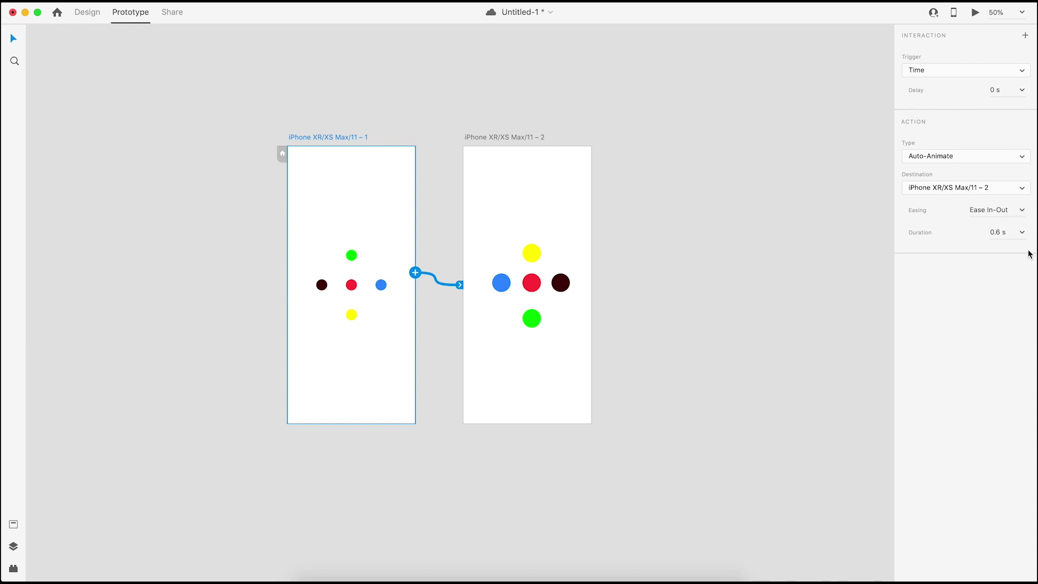
pyautogui.click(498, 136)
pyautogui.moveTo(592, 274); pyautogui.dragTo(359, 236)
# Preview the circle animation starting from the first circle artboard, and close the preview
pyautogui.click(319, 136)
pyautogui.click(976, 12)
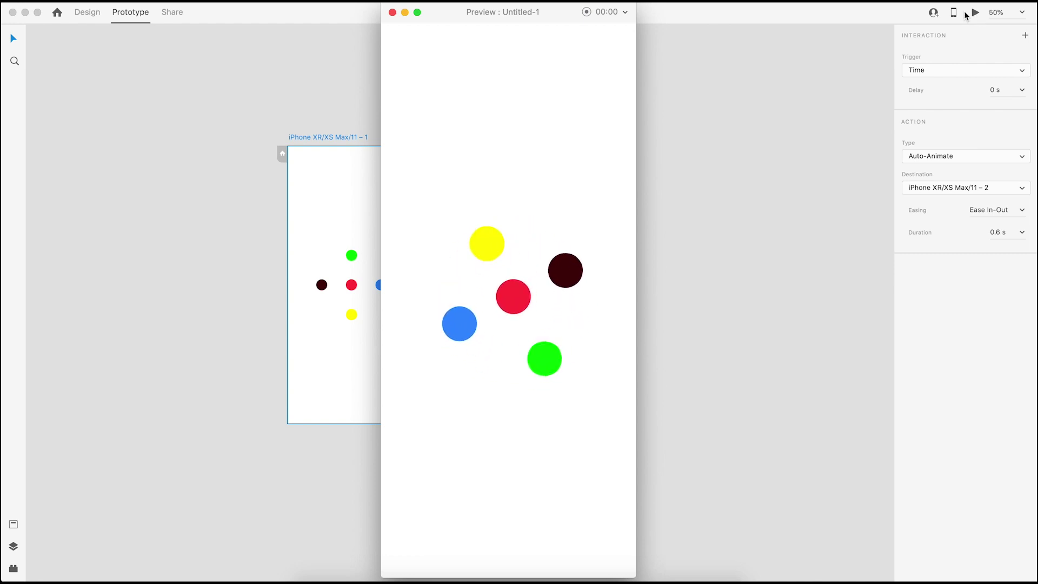
pyautogui.click(392, 13)
pyautogui.click(667, 276)
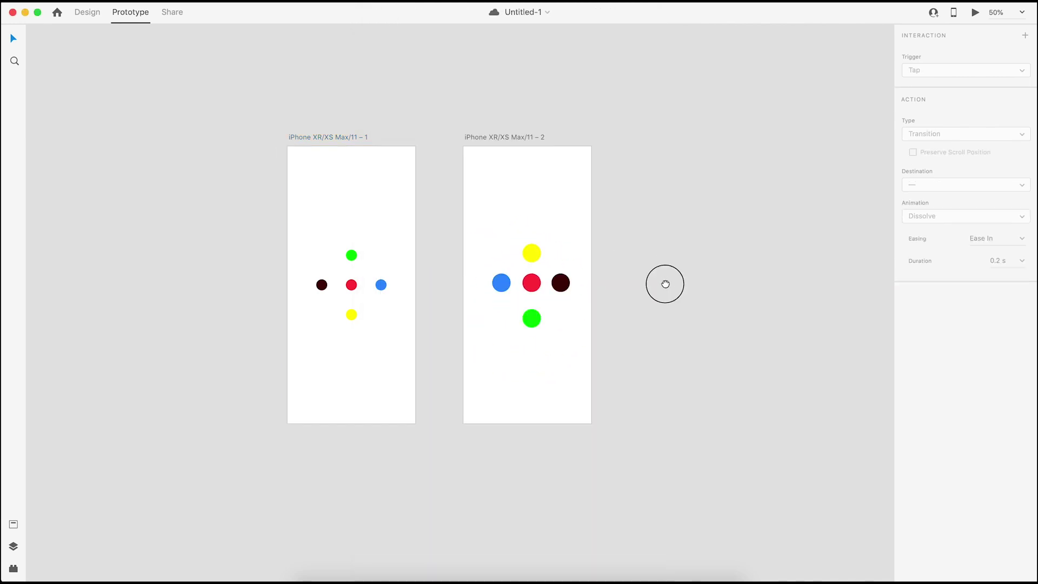
# Return to design mode with the blank iPhone X/XS/11 Pro – 3 artboard in view at 100%
pyautogui.moveTo(665, 283); pyautogui.dragTo(775, 295)
pyautogui.scroll(-5, 775, 295)
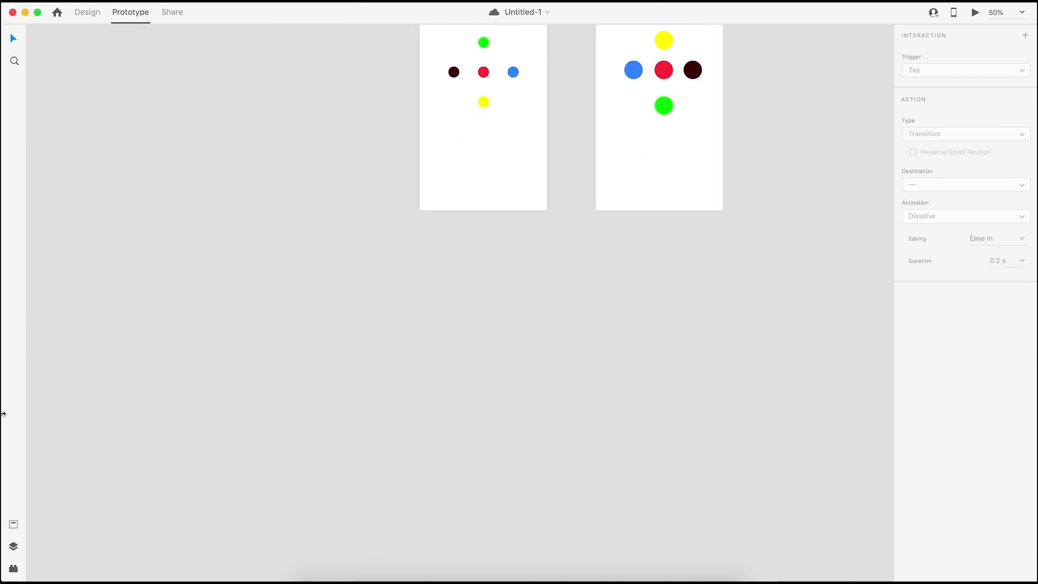
pyautogui.click(13, 527)
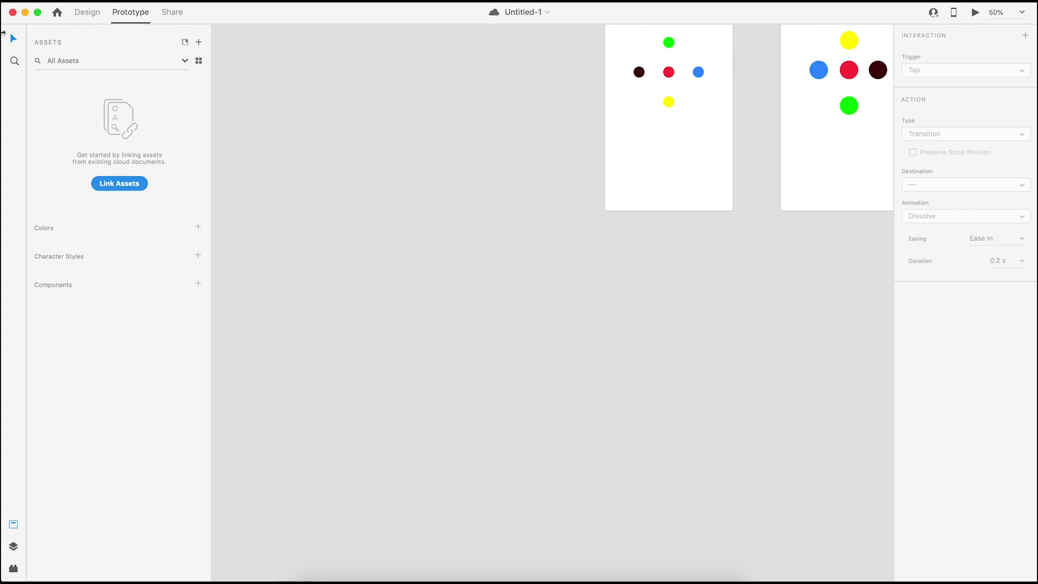
pyautogui.moveTo(231, 15)
pyautogui.mouseDown()
pyautogui.moveTo(243, 16)
pyautogui.moveTo(231, 16)
pyautogui.mouseUp()
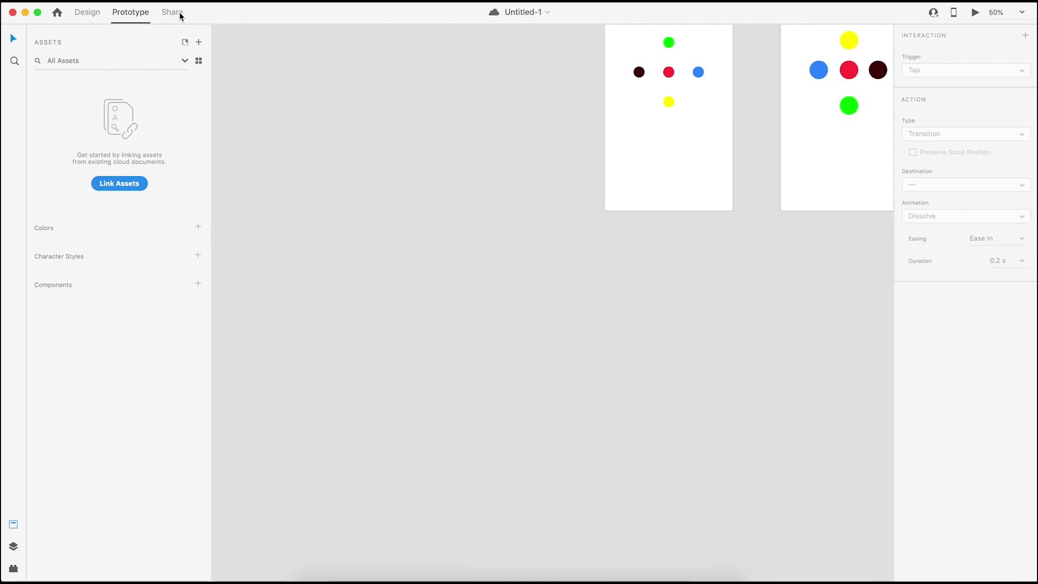
pyautogui.click(88, 13)
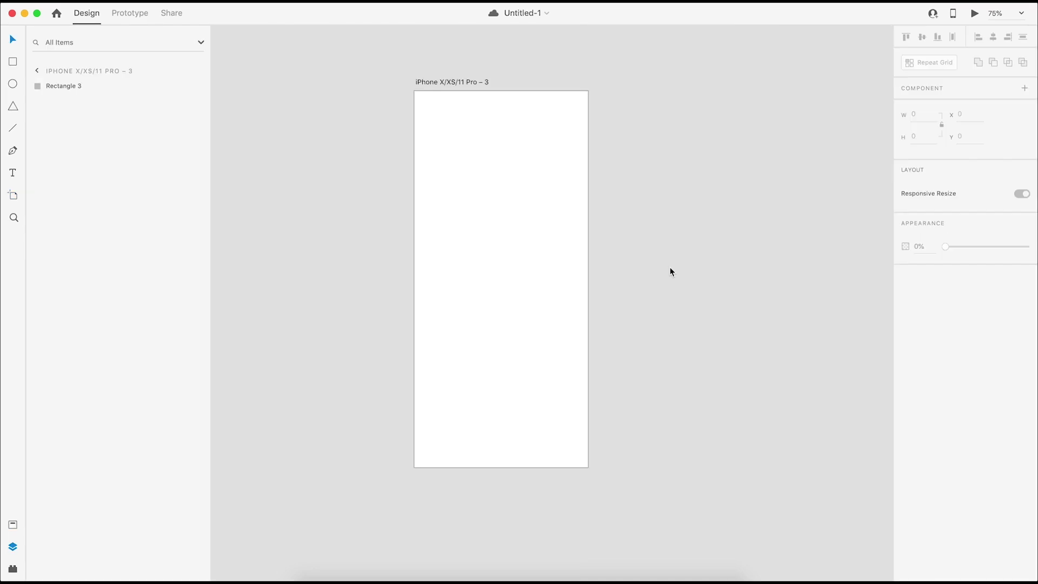
pyautogui.press('super+1')
pyautogui.click(634, 193)
pyautogui.moveTo(634, 192); pyautogui.dragTo(634, 222)
# Draw a 352 × 70 rectangle across the iPhone X/XS/11 Pro – 3 artboard and round its corners fully to 35
pyautogui.click(13, 62)
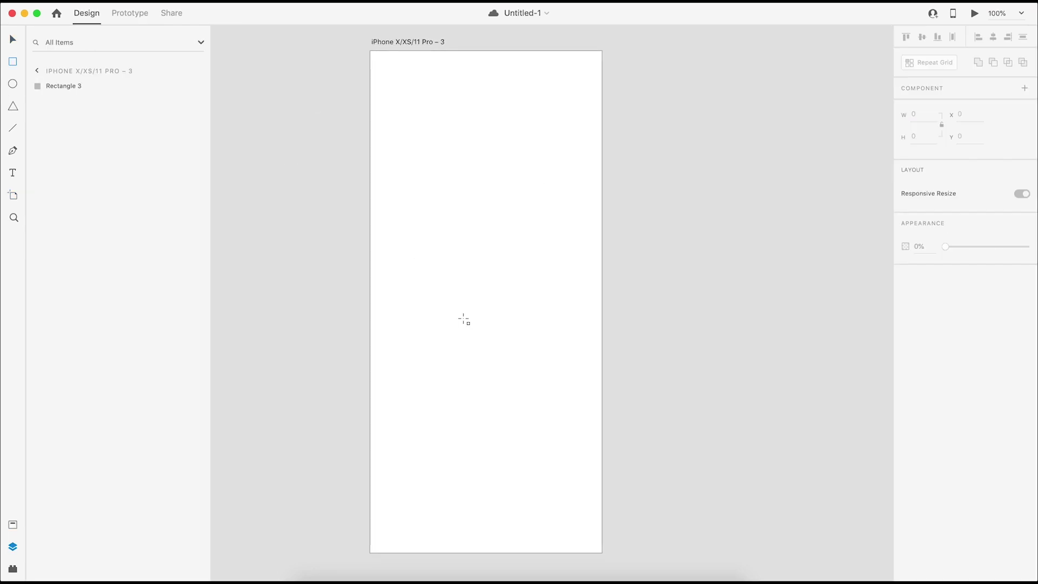
pyautogui.moveTo(378, 233); pyautogui.dragTo(595, 277)
pyautogui.click(11, 39)
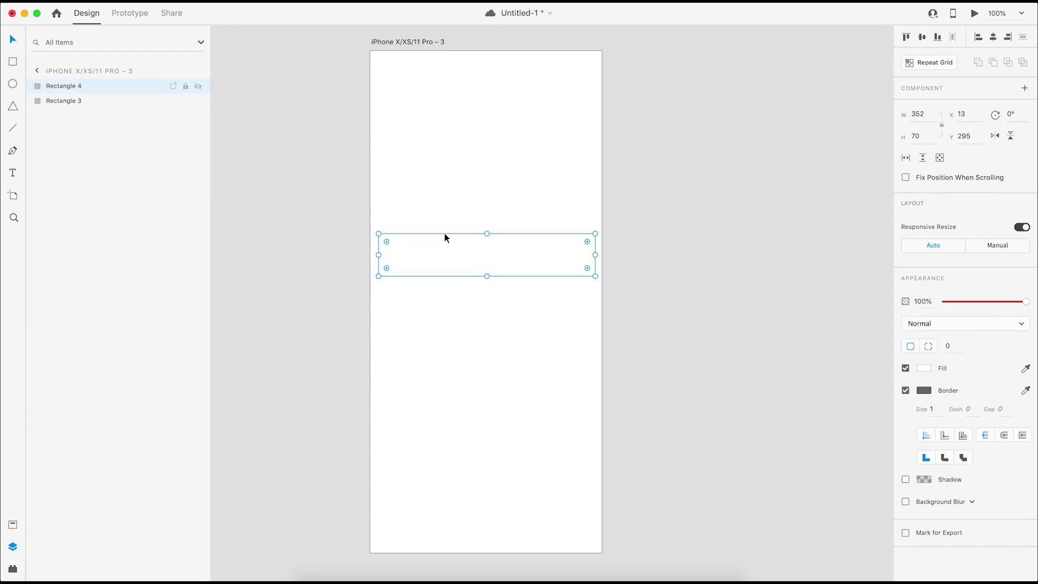
pyautogui.moveTo(388, 241); pyautogui.dragTo(394, 229)
# Fill the rounded bar with bright mint green and remove its border
pyautogui.click(921, 370)
pyautogui.moveTo(883, 324); pyautogui.dragTo(882, 359)
pyautogui.moveTo(856, 335); pyautogui.dragTo(853, 307)
pyautogui.click(752, 257)
pyautogui.click(568, 267)
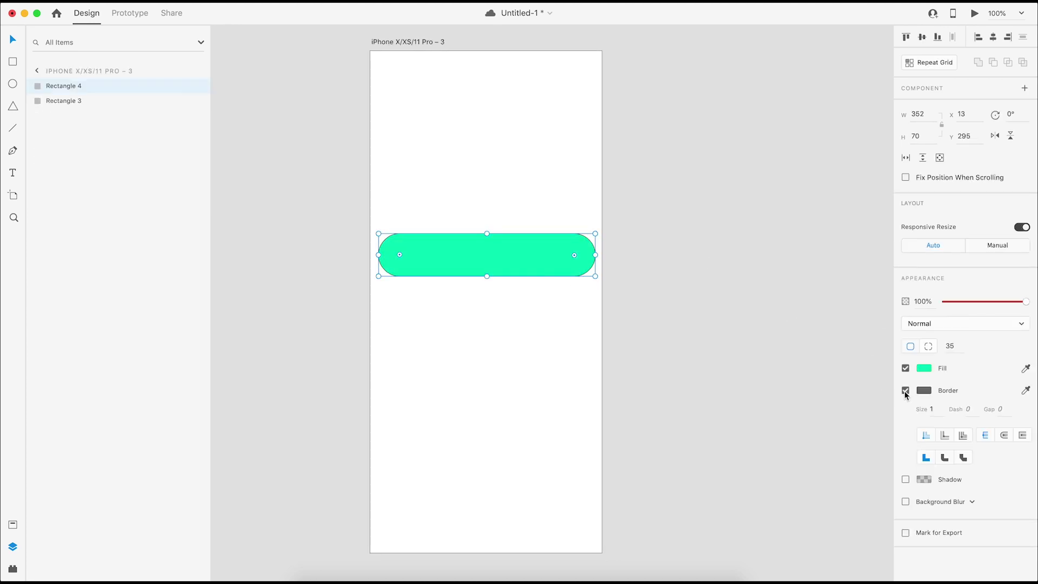
pyautogui.click(906, 390)
pyautogui.click(709, 267)
# Duplicate the mint green bar in place and fill the copy with yellow
pyautogui.scroll(2, 595, 271)
pyautogui.click(528, 285)
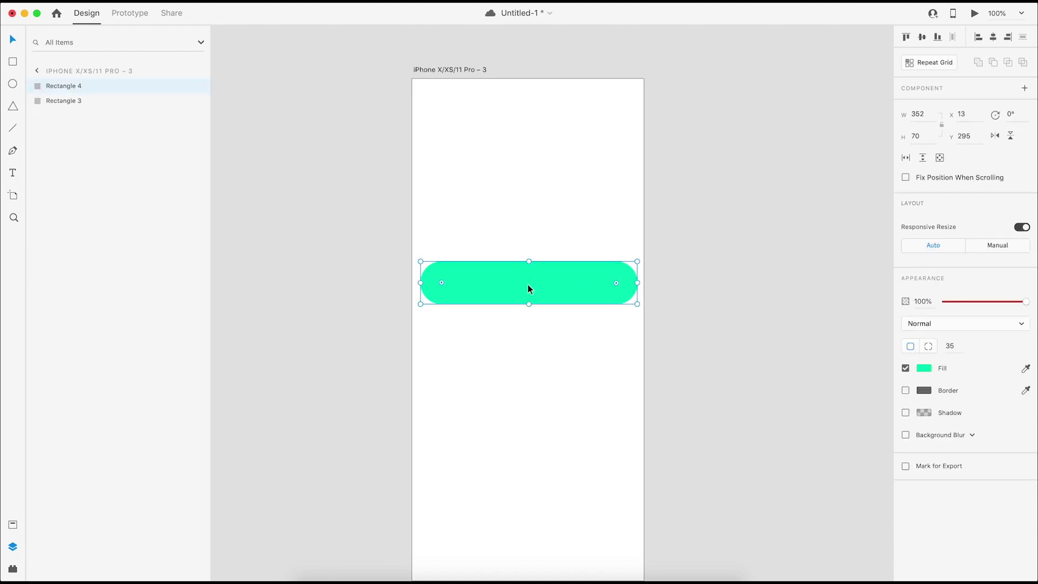
pyautogui.scroll(2, 528, 286)
pyautogui.scroll(3, 528, 284)
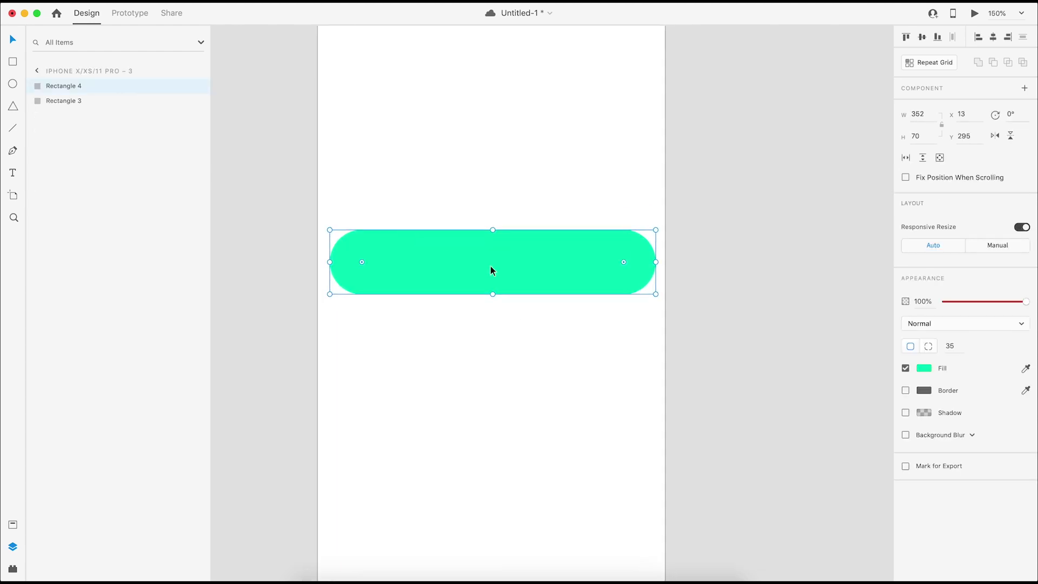
pyautogui.press('super+d')
pyautogui.click(924, 368)
pyautogui.moveTo(884, 380); pyautogui.dragTo(883, 387)
pyautogui.click(729, 281)
# Shorten the yellow bar to about 53 wide, keeping it at the left end of the green bar
pyautogui.click(593, 271)
pyautogui.moveTo(655, 262); pyautogui.dragTo(378, 255)
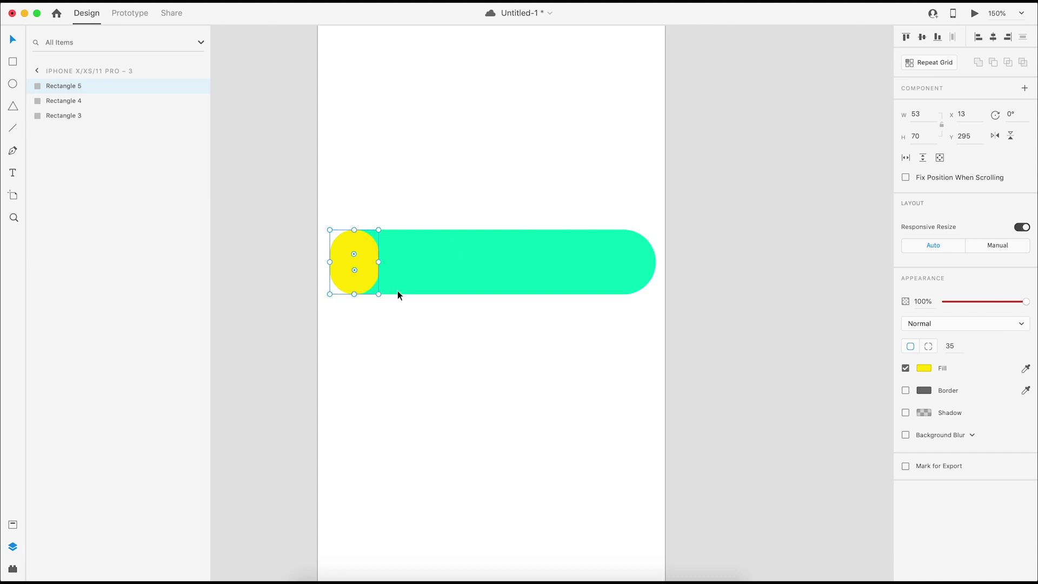
pyautogui.click(427, 335)
# Duplicate the bar artboard beside the original and widen the copy's yellow bar to 352 to cover the green one
pyautogui.press('super+0')
pyautogui.scroll(5, 649, 444)
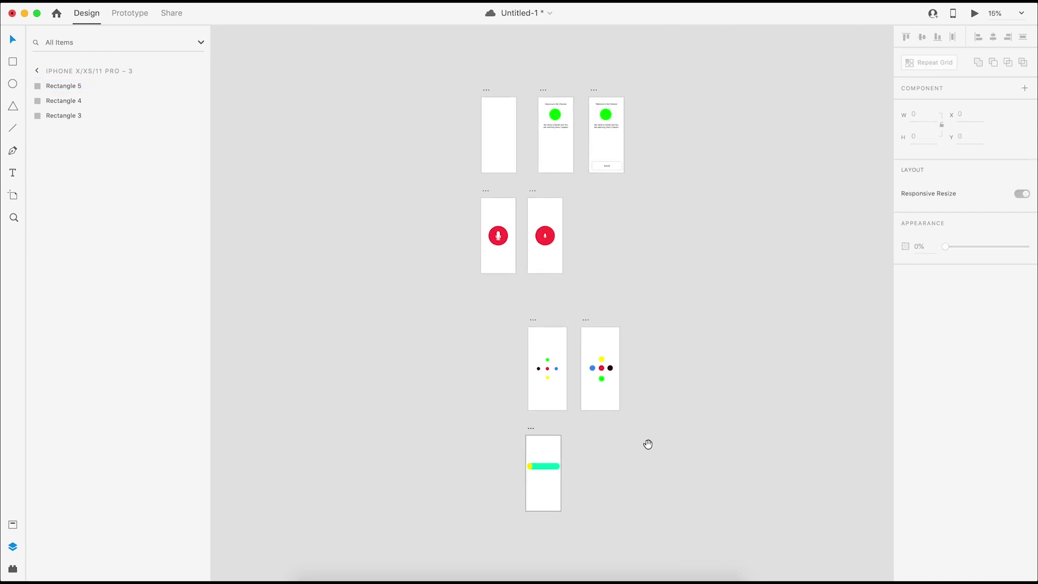
pyautogui.scroll(2, 693, 263)
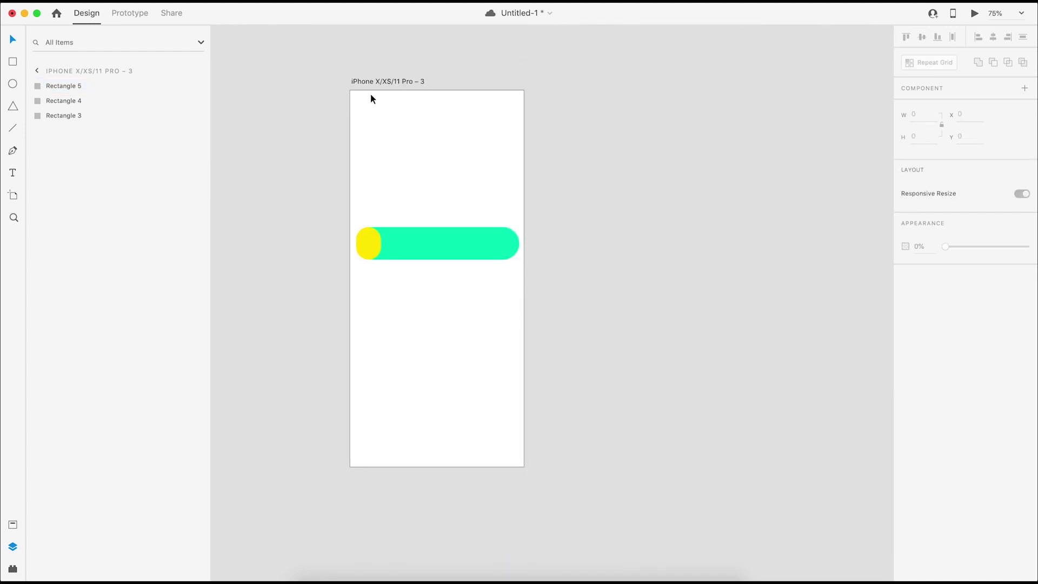
pyautogui.click(386, 83)
pyautogui.moveTo(382, 82); pyautogui.dragTo(622, 78)
pyautogui.click(611, 239)
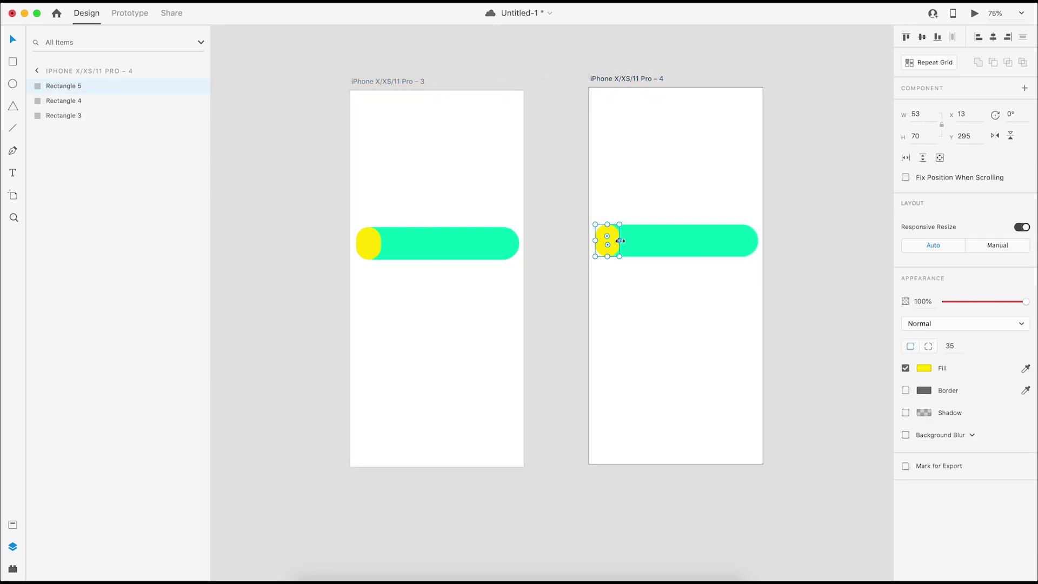
pyautogui.moveTo(618, 242); pyautogui.dragTo(757, 252)
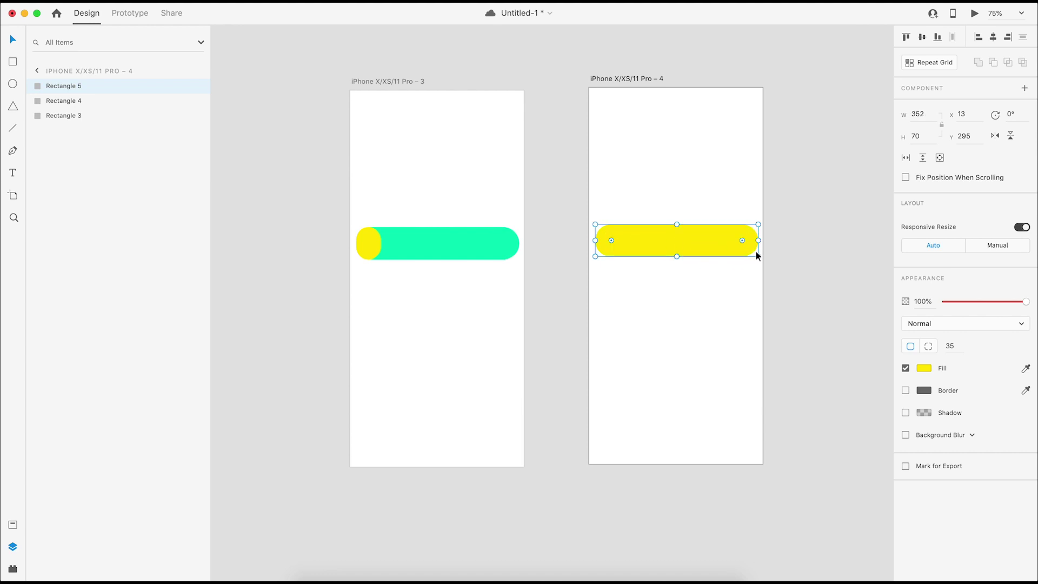
# Link the two bar artboards in both directions with time-triggered Auto-Animate, 0 s delay, Ease In-Out and 2 s duration
pyautogui.click(136, 13)
pyautogui.click(361, 81)
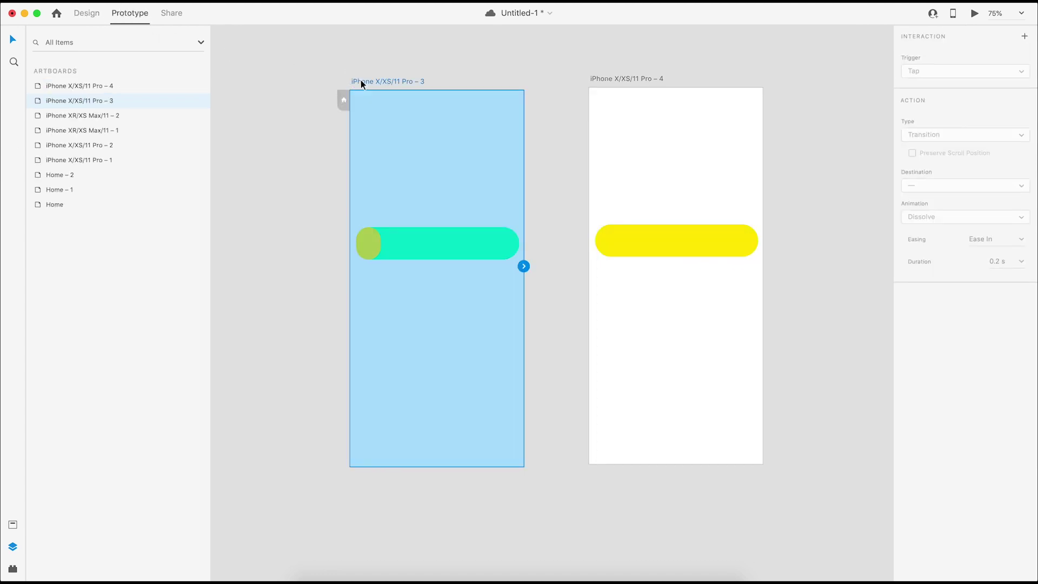
pyautogui.moveTo(523, 265); pyautogui.dragTo(701, 170)
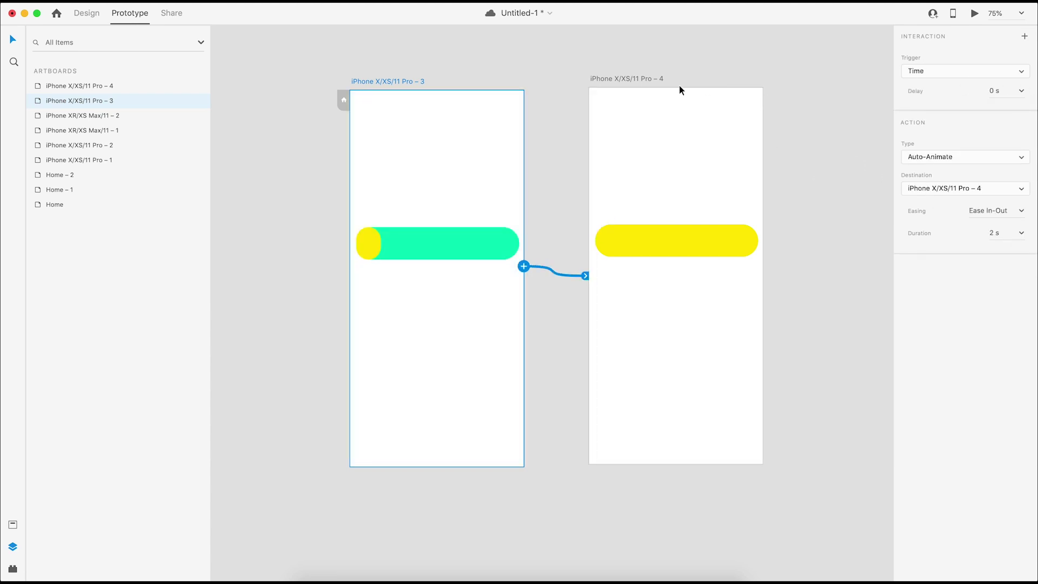
pyautogui.click(635, 79)
pyautogui.moveTo(763, 263); pyautogui.dragTo(373, 292)
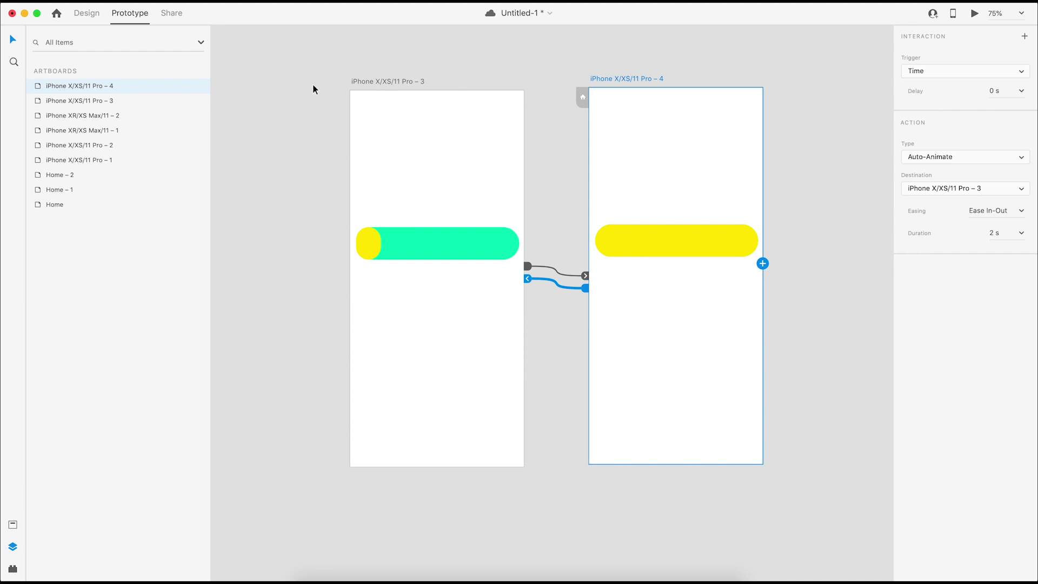
# Preview the bar animation starting from iPhone X/XS/11 Pro – 3, close the preview and save the document
pyautogui.click(365, 84)
pyautogui.click(975, 14)
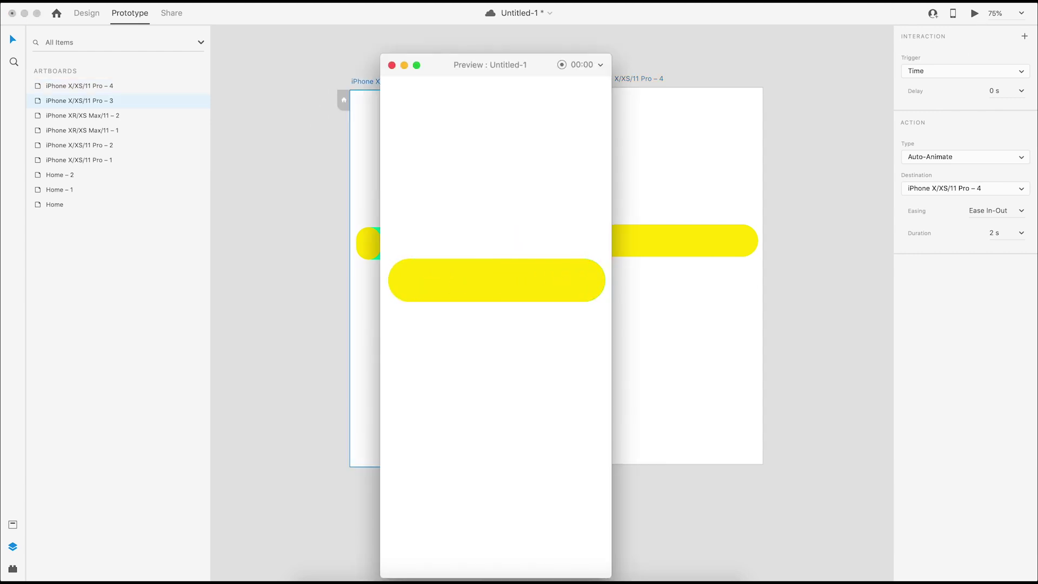
pyautogui.click(392, 66)
pyautogui.scroll(2, 795, 175)
pyautogui.hscroll(1, 794, 176)
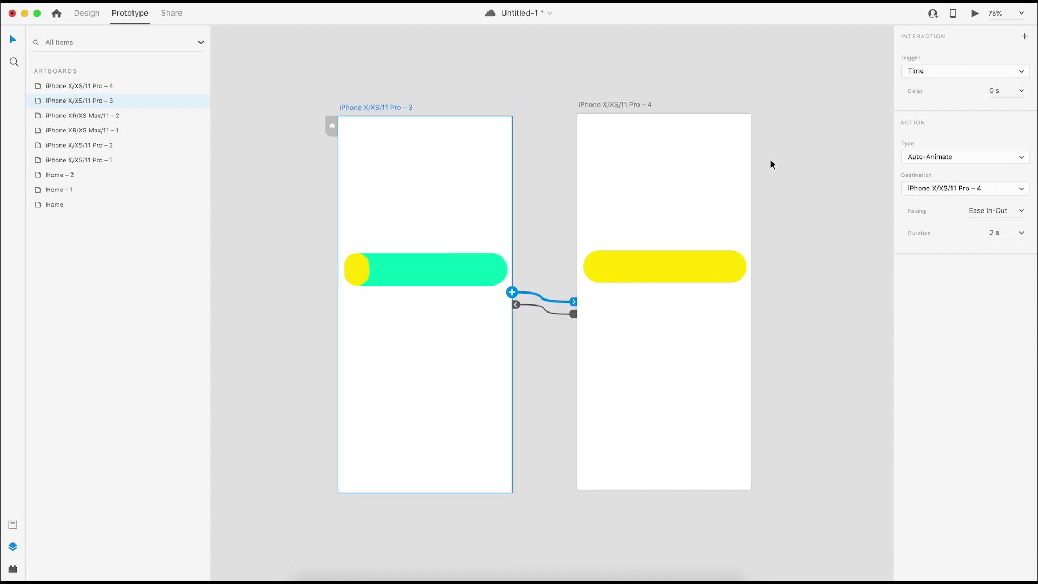
pyautogui.press('super+s')
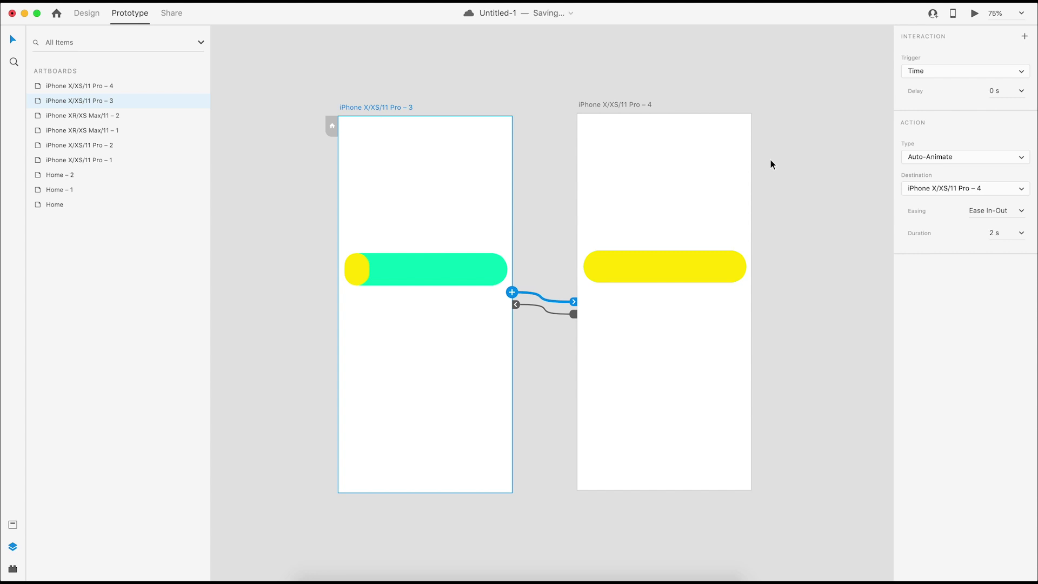